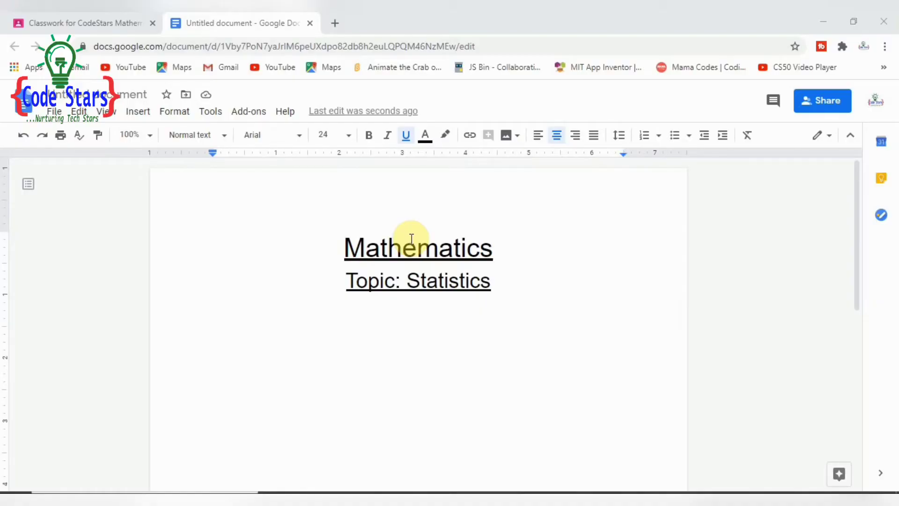
# - Add an empty line directly beneath the 'Topic: Statistics' heading
pyautogui.click(252, 321)
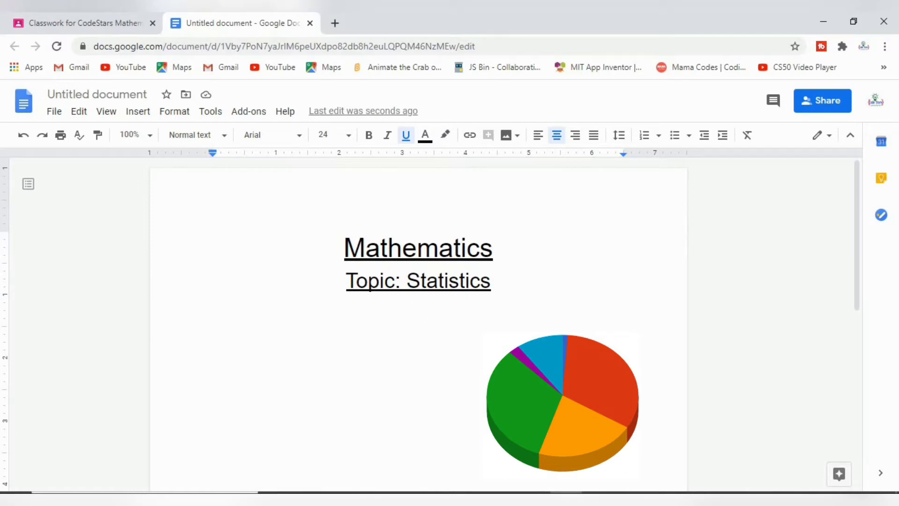
pyautogui.press('Return')
# - Left-align the new line and set its font size to 18
pyautogui.click(538, 135)
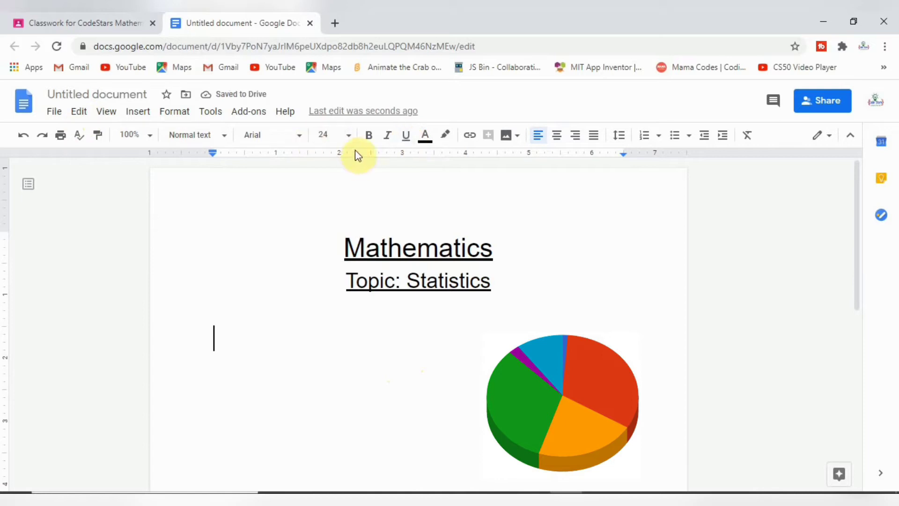
pyautogui.click(349, 136)
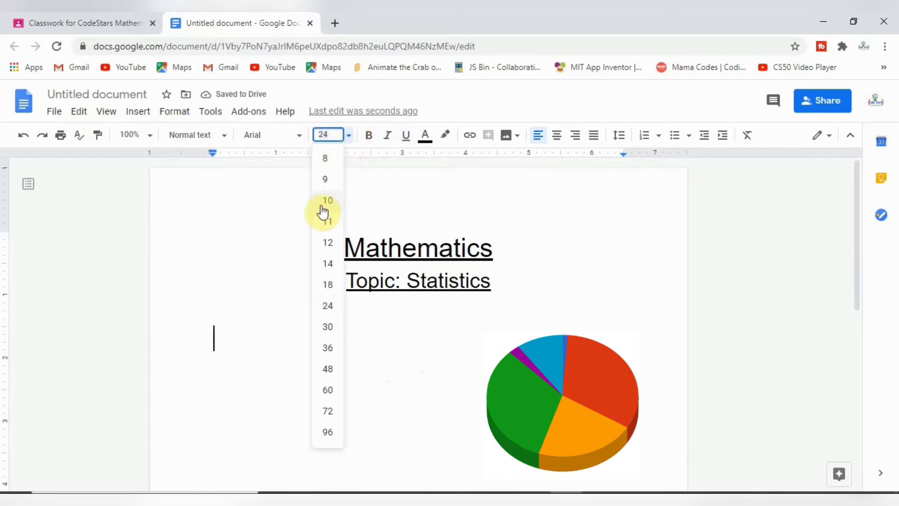
pyautogui.click(328, 285)
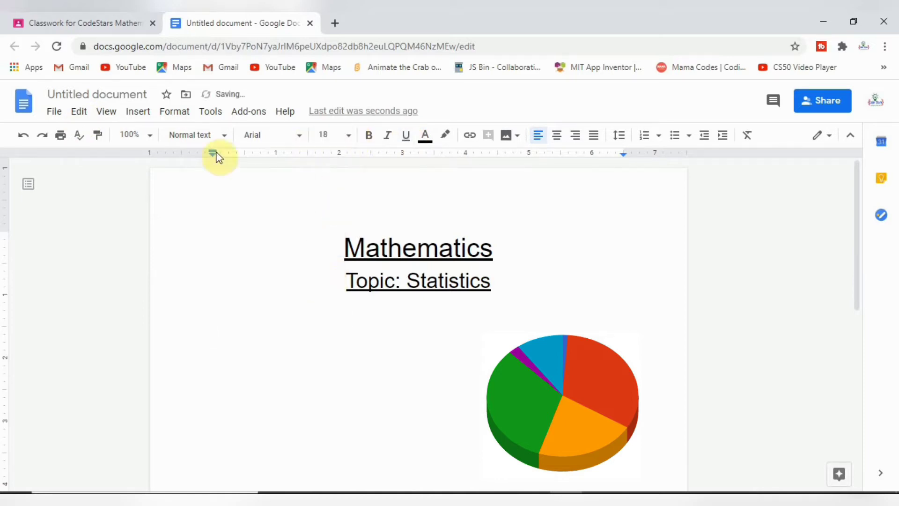
# - Insert a new pie chart from Insert > Chart > Pie
pyautogui.click(138, 113)
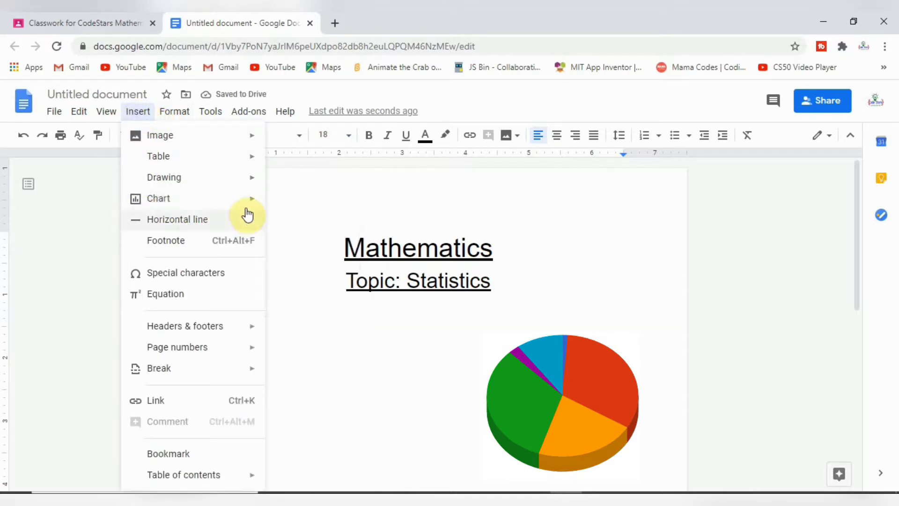
pyautogui.moveTo(247, 207)
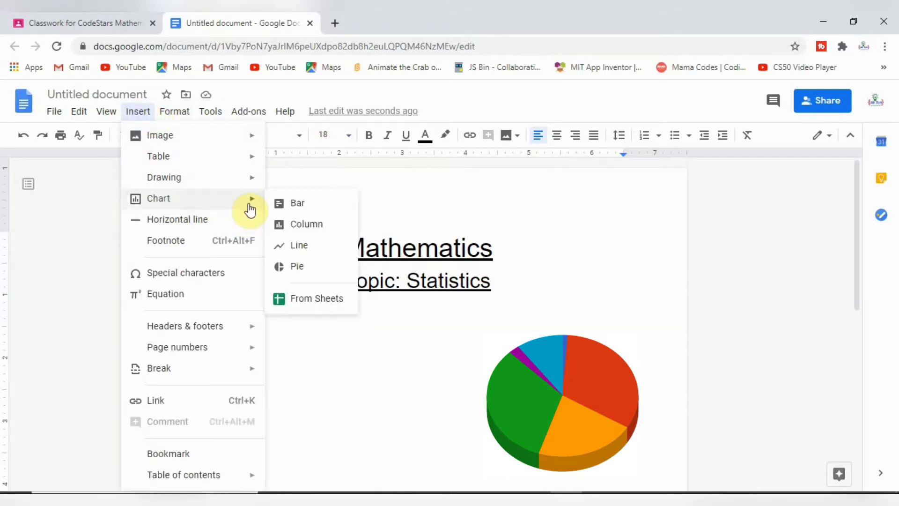
pyautogui.click(299, 268)
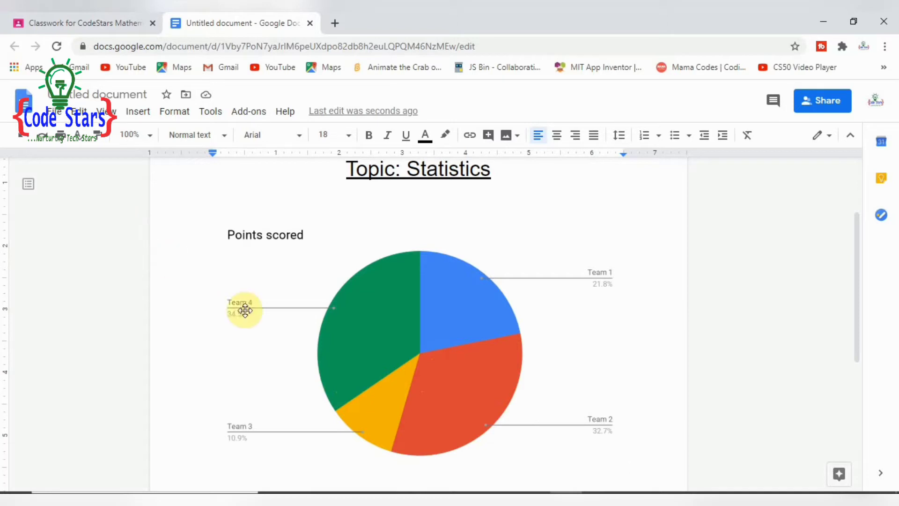
# - Select the inserted 'Points scored' pie chart
pyautogui.click(373, 346)
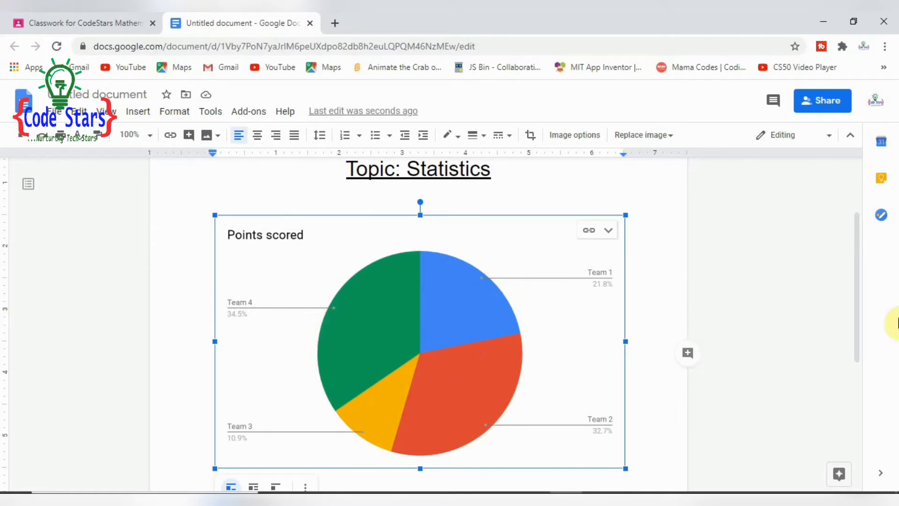
# - Rotate the chart through 90°, 180° and 270° back to 0°, then open linked-chart options
pyautogui.moveTo(859, 290); pyautogui.dragTo(858, 318)
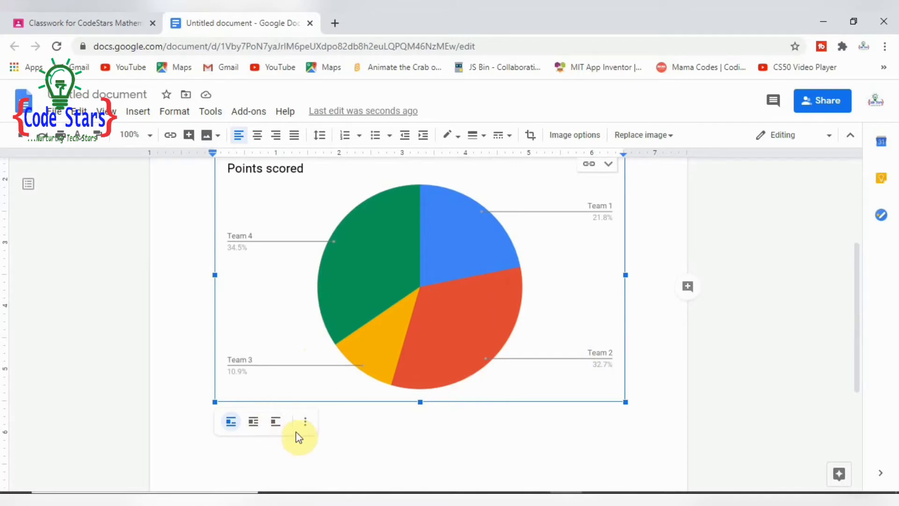
pyautogui.click(305, 423)
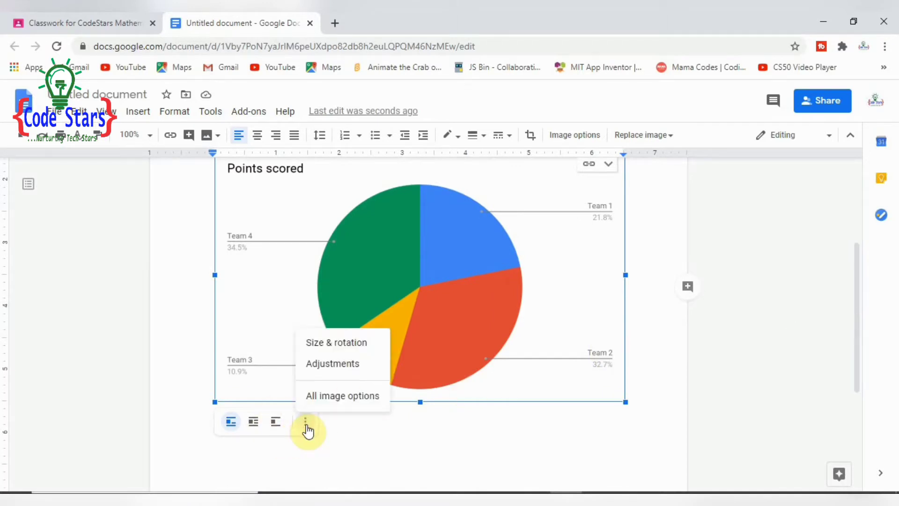
pyautogui.click(368, 344)
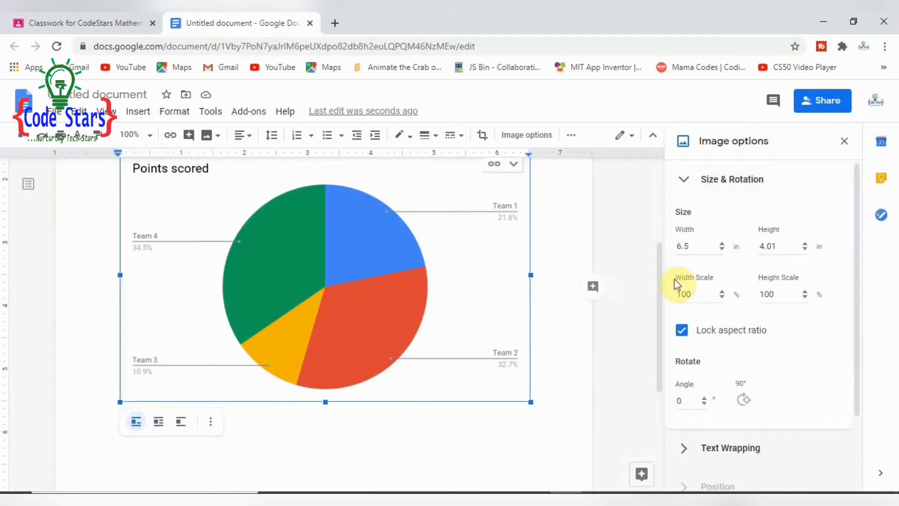
pyautogui.click(744, 403)
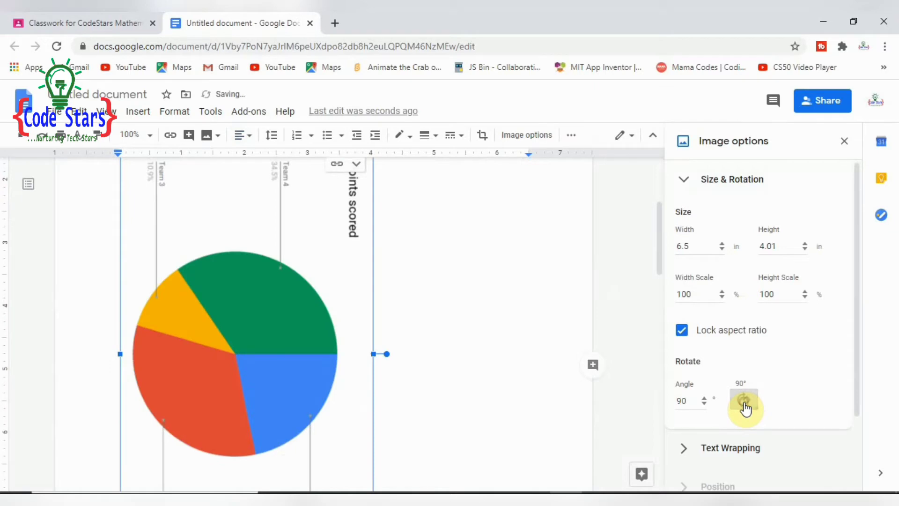
pyautogui.click(744, 404)
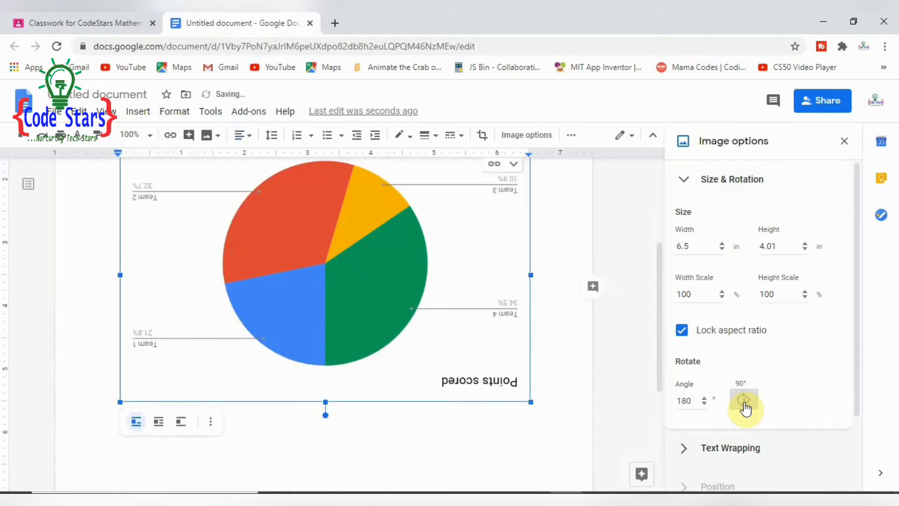
pyautogui.click(744, 404)
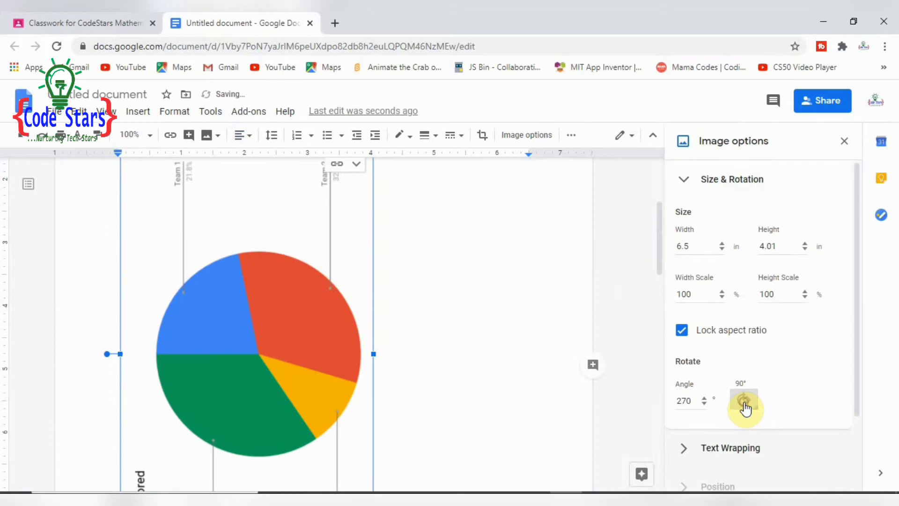
pyautogui.click(744, 404)
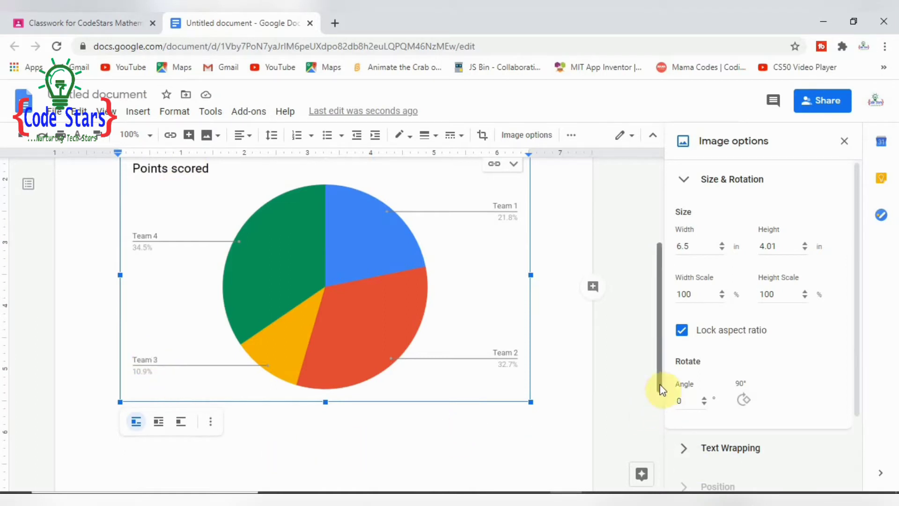
pyautogui.moveTo(660, 384); pyautogui.dragTo(658, 372)
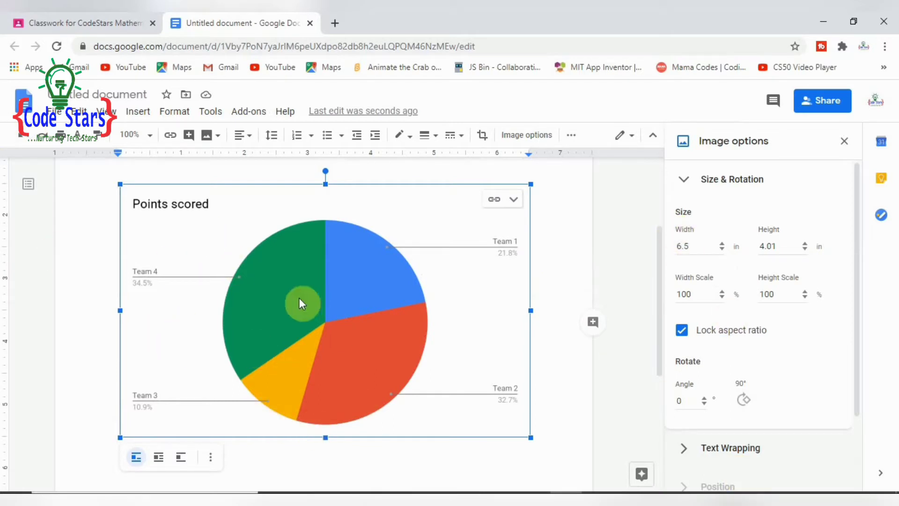
pyautogui.click(513, 200)
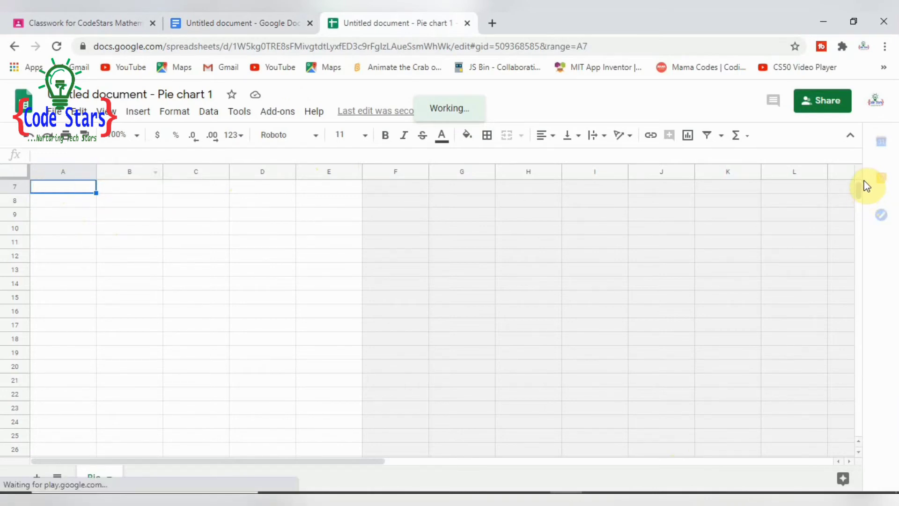
# - Review the Team 1–Team 4 labels in cells A2 to A5 above the pie chart
pyautogui.scroll(2, 865, 186)
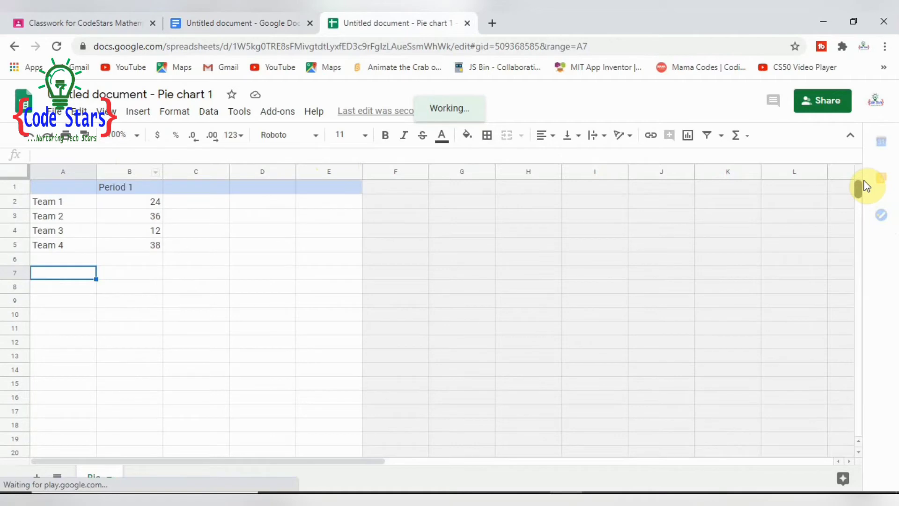
pyautogui.click(57, 202)
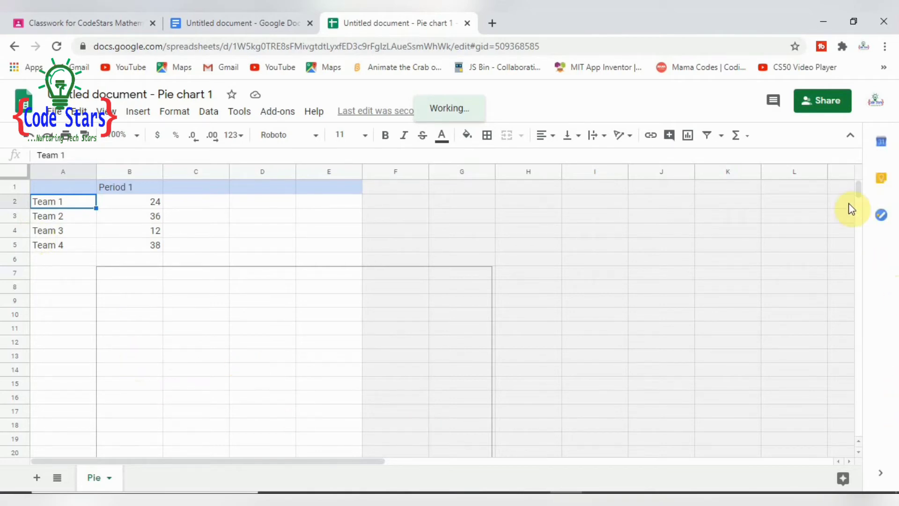
pyautogui.scroll(-10, 860, 206)
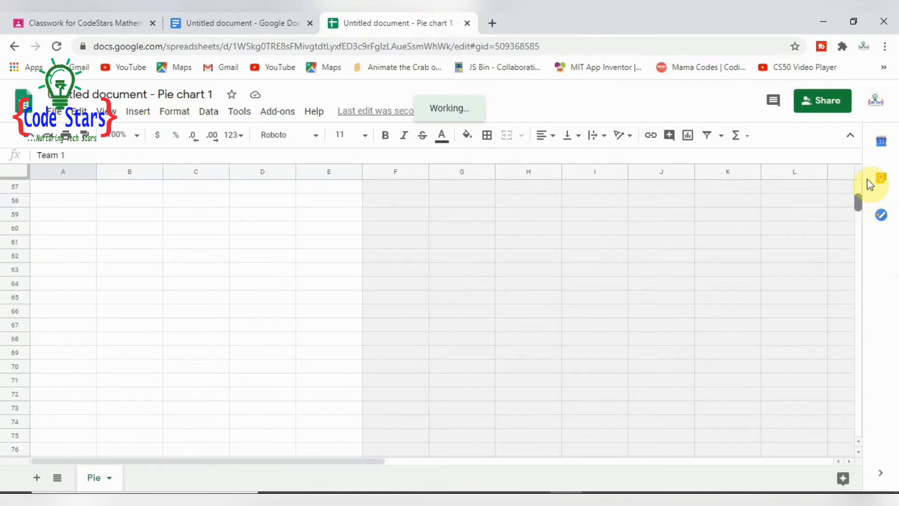
pyautogui.scroll(10, 867, 182)
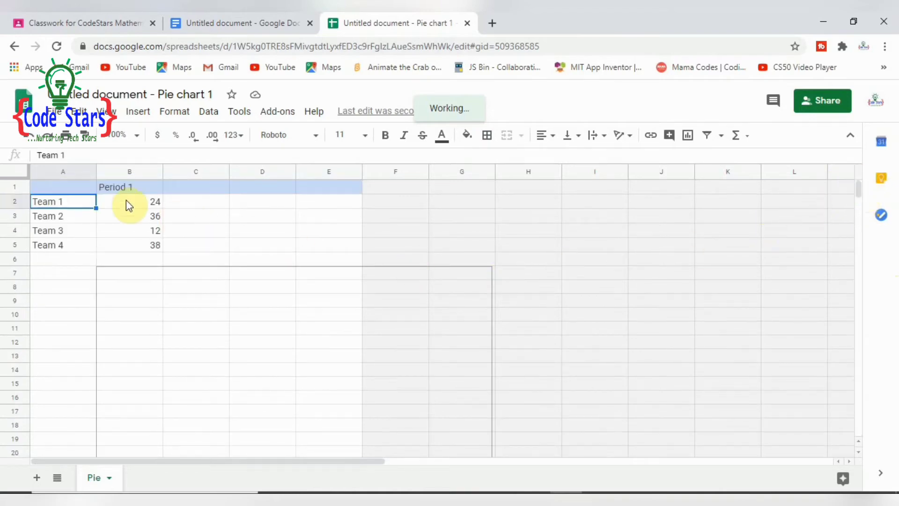
pyautogui.click(55, 218)
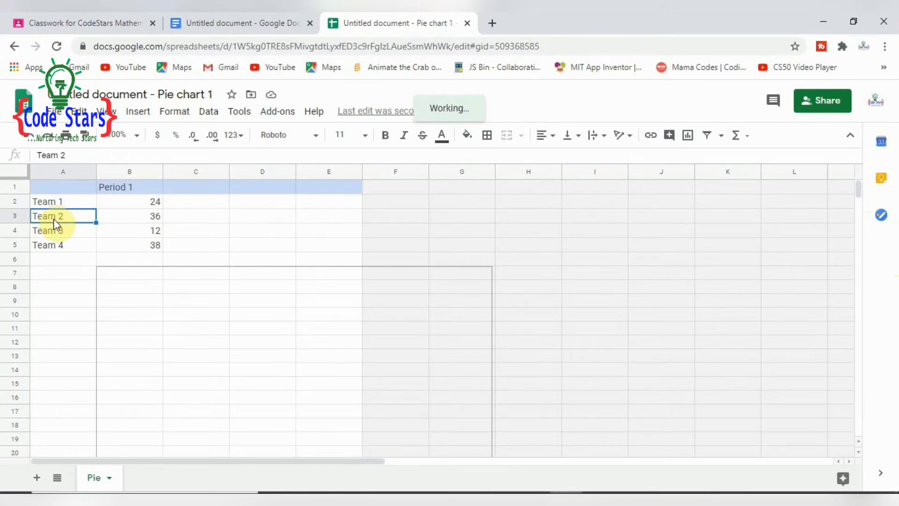
pyautogui.click(54, 232)
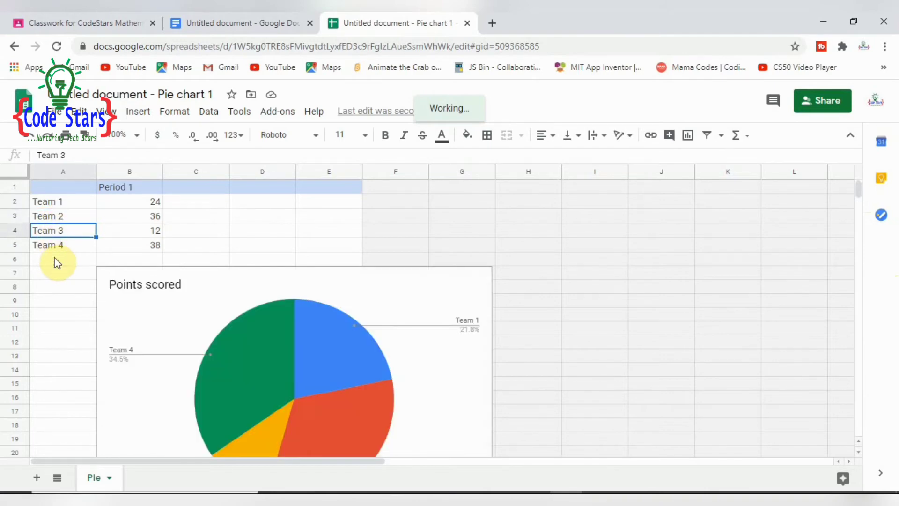
pyautogui.click(50, 242)
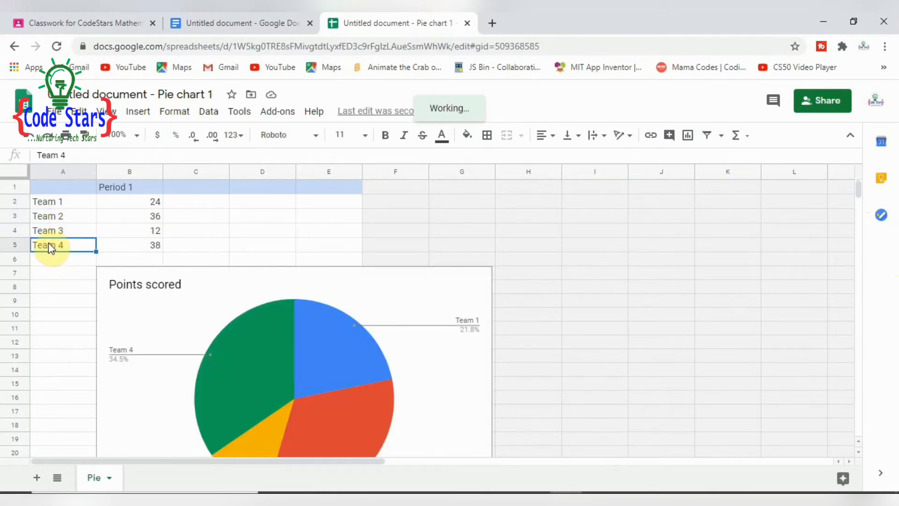
pyautogui.click(57, 201)
# - Change A2 and A3 from Team 1 and Team 2 to Class 1 and Class 2
pyautogui.doubleClick(58, 201)
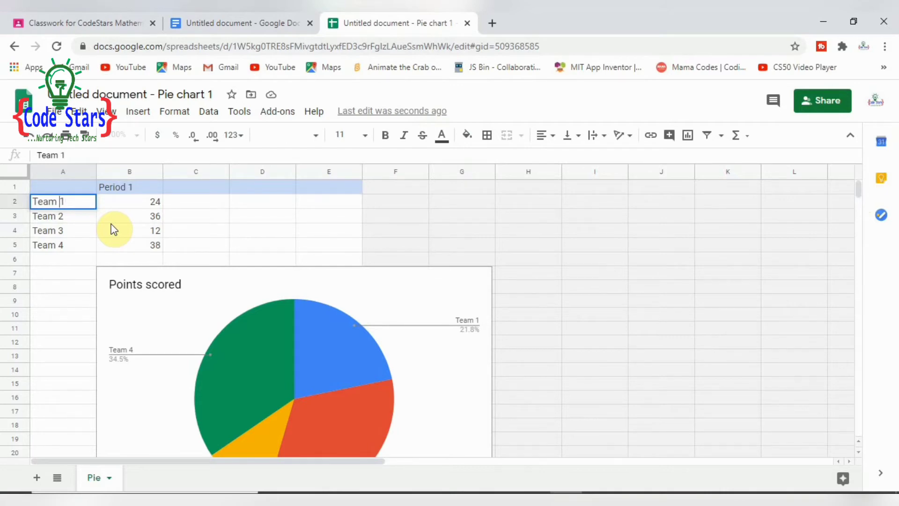
pyautogui.press('BackSpace')
pyautogui.press('BackSpace')
pyautogui.press('BackSpace')
pyautogui.press('BackSpace')
pyautogui.write('Class')
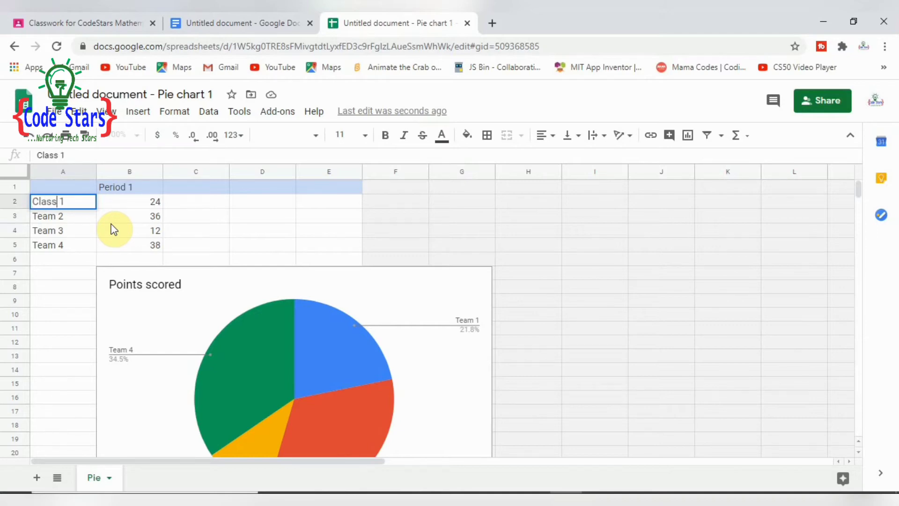
pyautogui.click(54, 217)
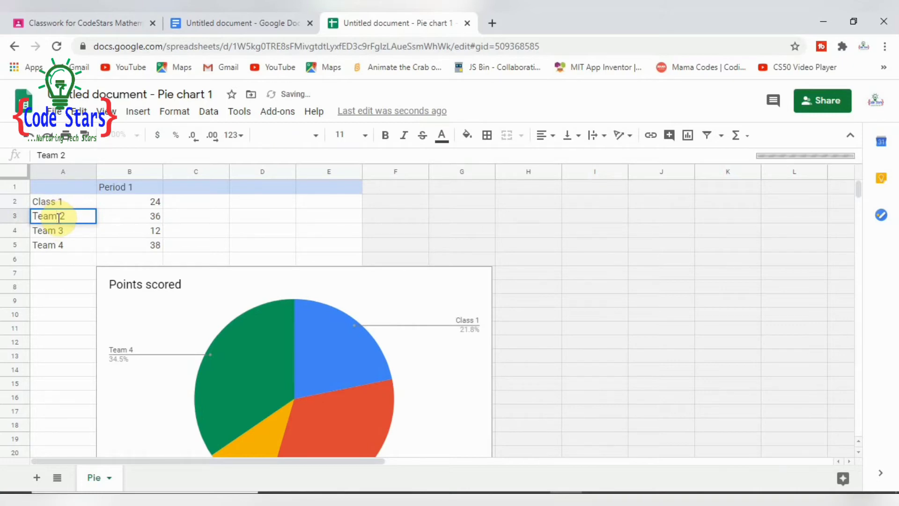
pyautogui.write('2')
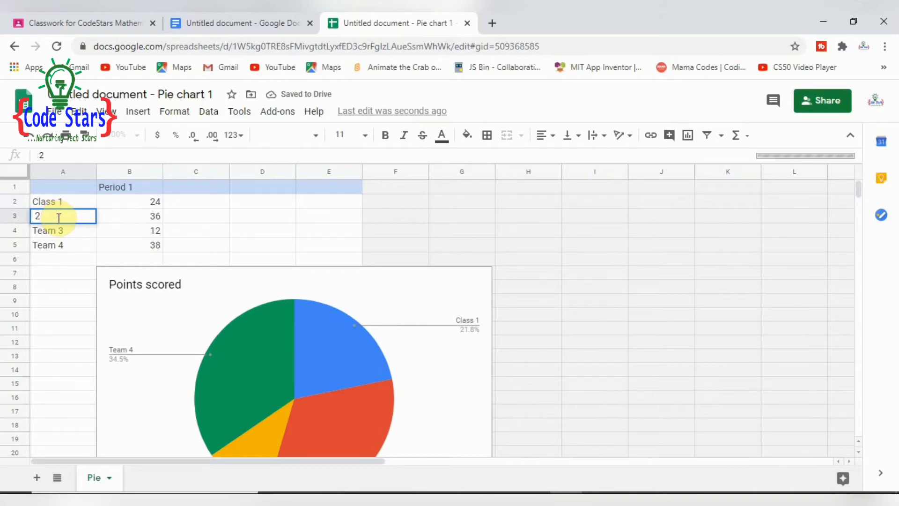
pyautogui.write('Cla')
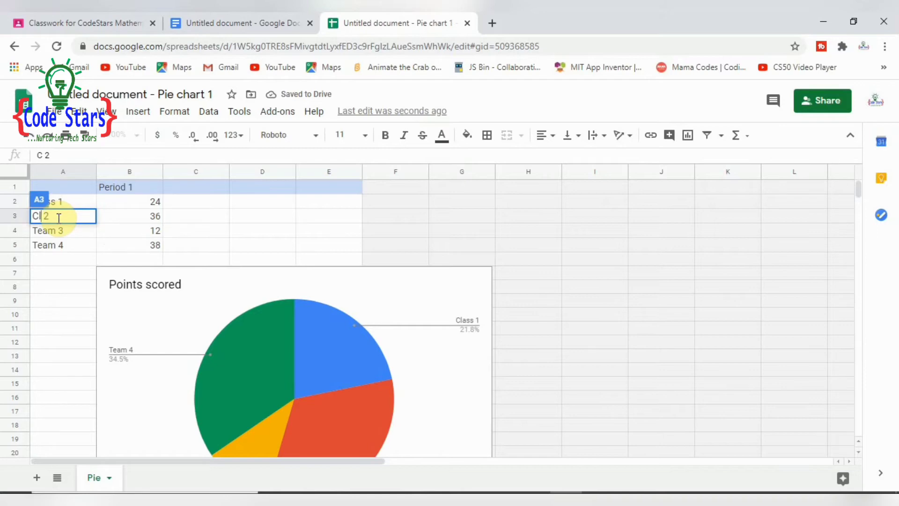
pyautogui.write('ss')
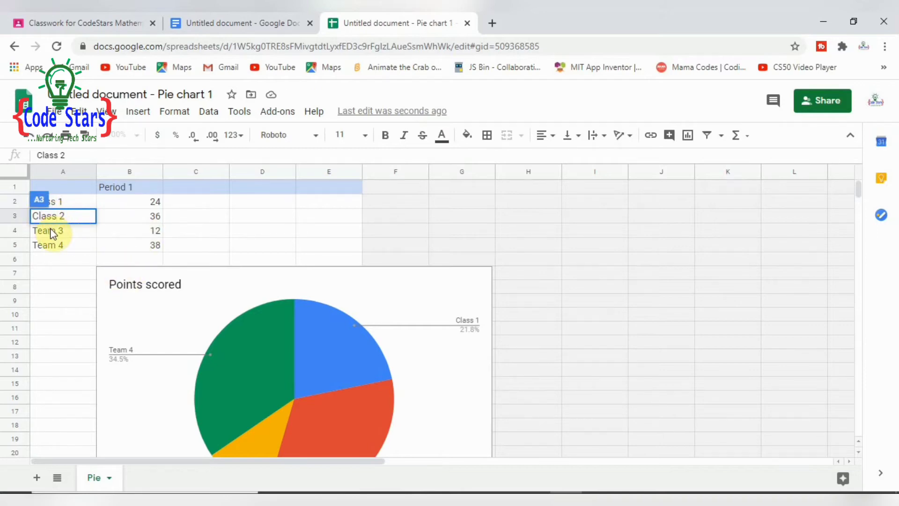
pyautogui.click(53, 232)
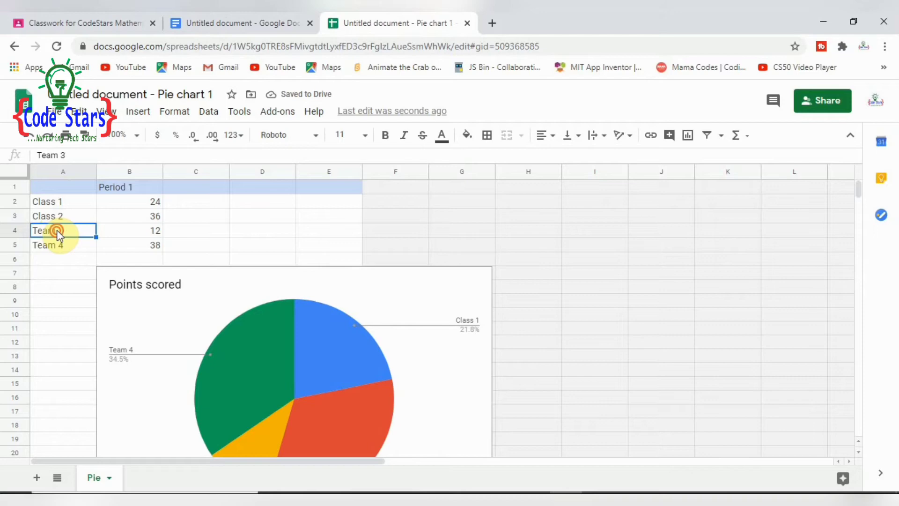
# - Rename Team 3 in cell A4 to Class 3
pyautogui.doubleClick(58, 229)
pyautogui.click(57, 230)
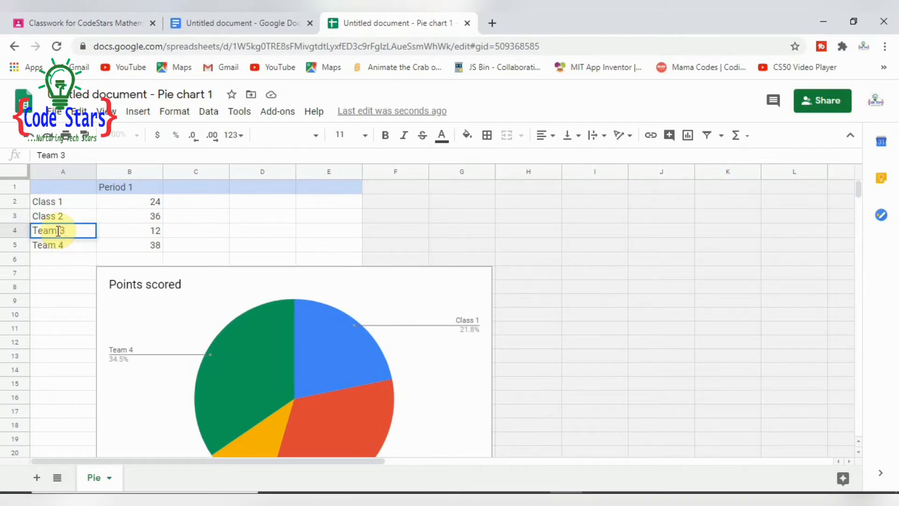
pyautogui.press('BackSpace')
pyautogui.press('BackSpace')
pyautogui.press('BackSpace')
pyautogui.press('BackSpace')
pyautogui.write('Class')
pyautogui.click(84, 295)
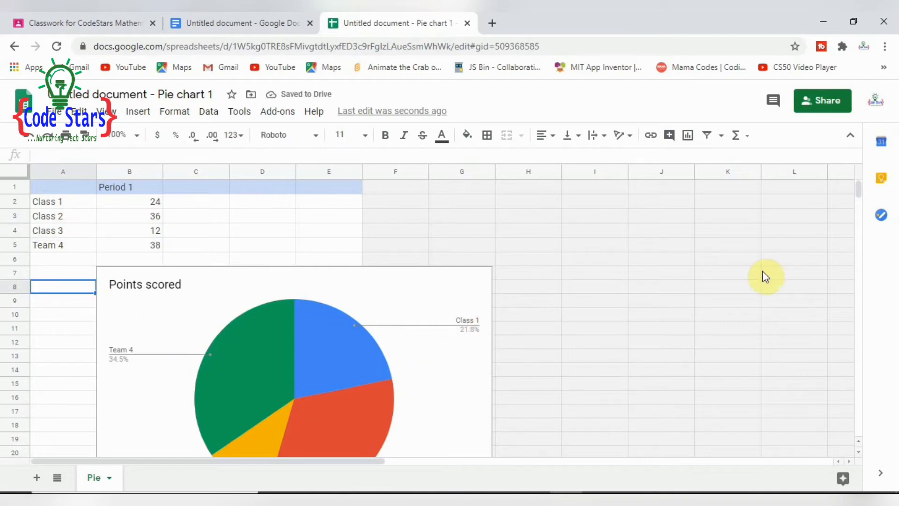
pyautogui.moveTo(860, 194)
pyautogui.mouseDown()
pyautogui.moveTo(859, 204)
pyautogui.moveTo(859, 194)
pyautogui.mouseUp()
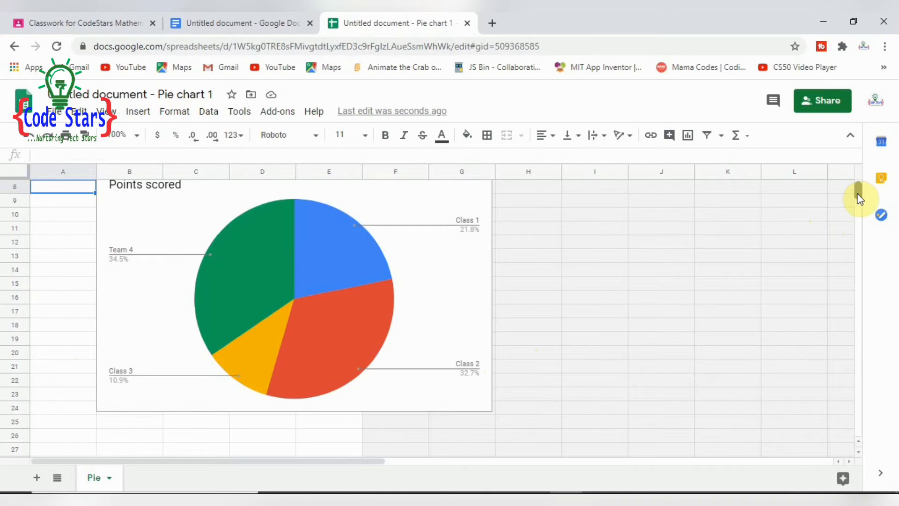
pyautogui.moveTo(854, 195); pyautogui.dragTo(855, 192)
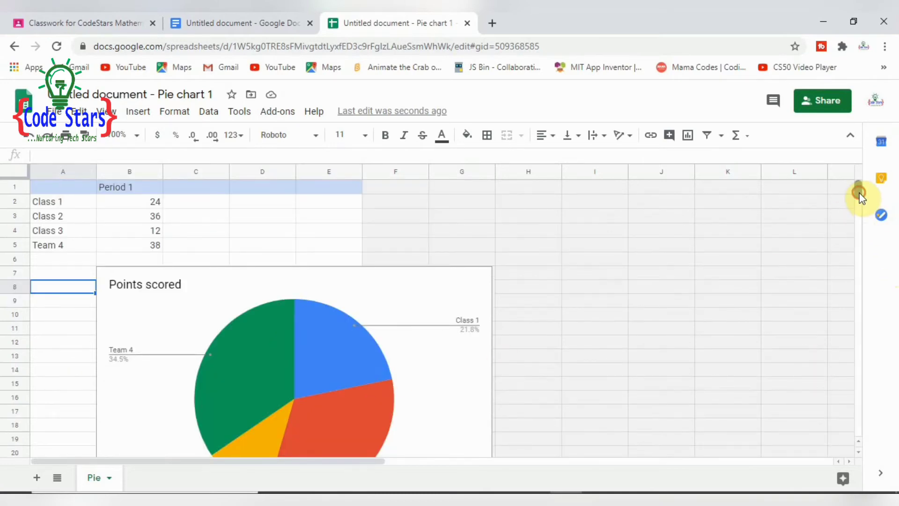
pyautogui.click(270, 320)
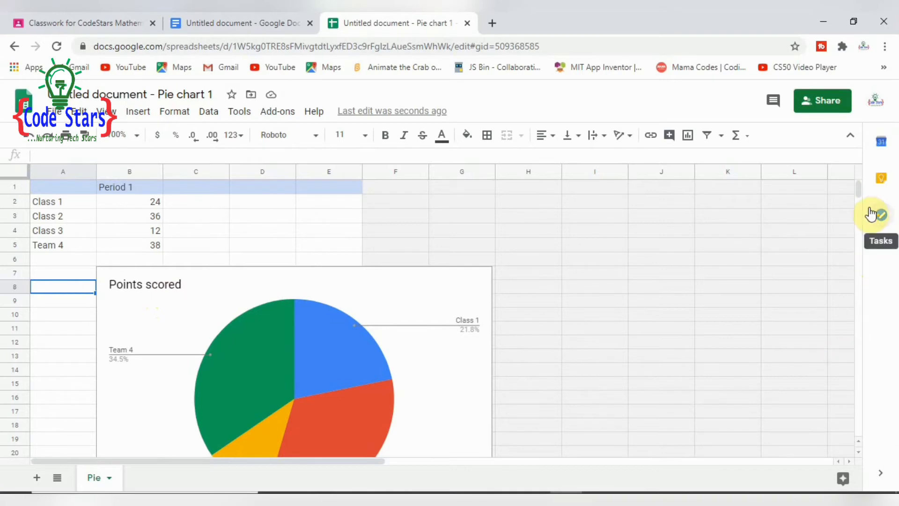
pyautogui.scroll(-5, 860, 198)
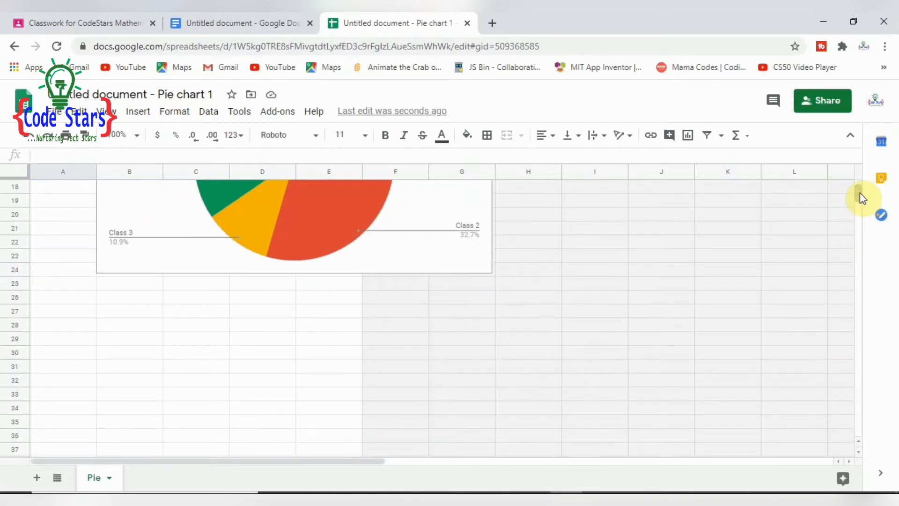
pyautogui.moveTo(860, 178); pyautogui.dragTo(862, 195)
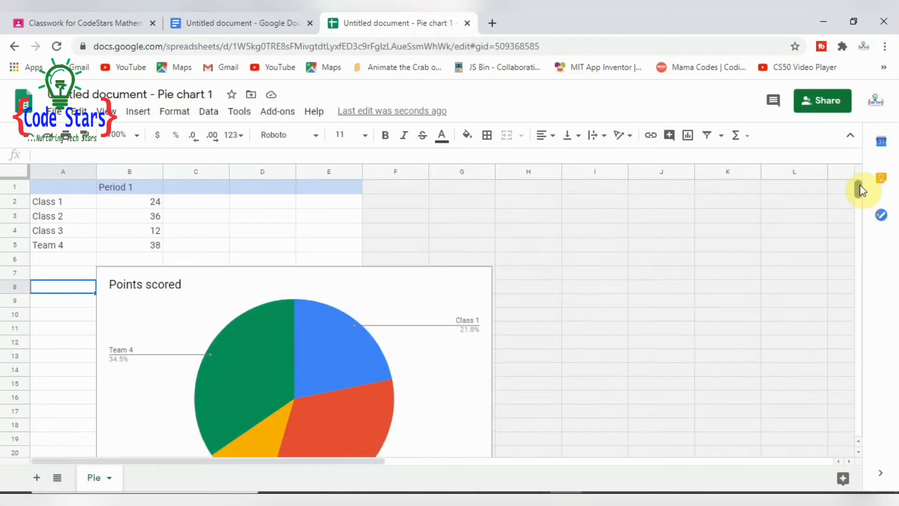
pyautogui.click(861, 181)
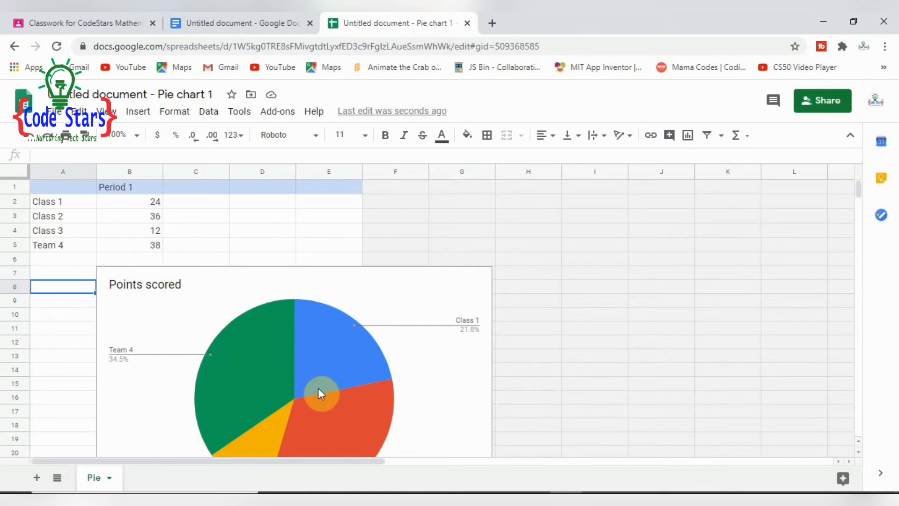
pyautogui.click(238, 352)
pyautogui.scroll(-1, 238, 352)
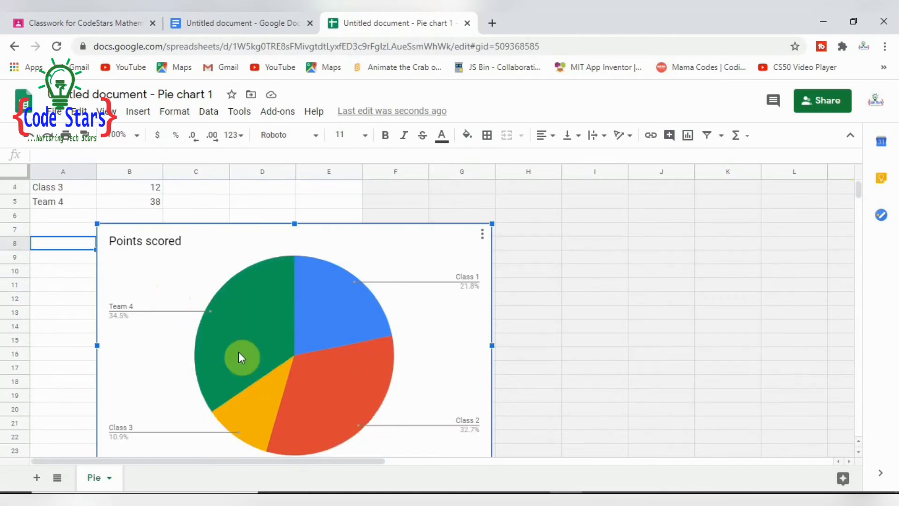
pyautogui.moveTo(291, 335)
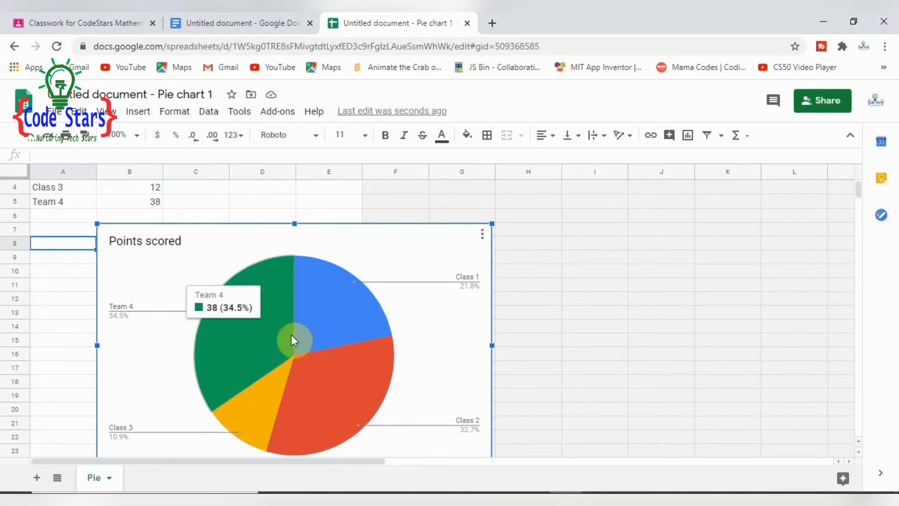
# - Open Edit chart for the 'Points scored' pie and scroll the chart types to the Pie variants
pyautogui.click(483, 234)
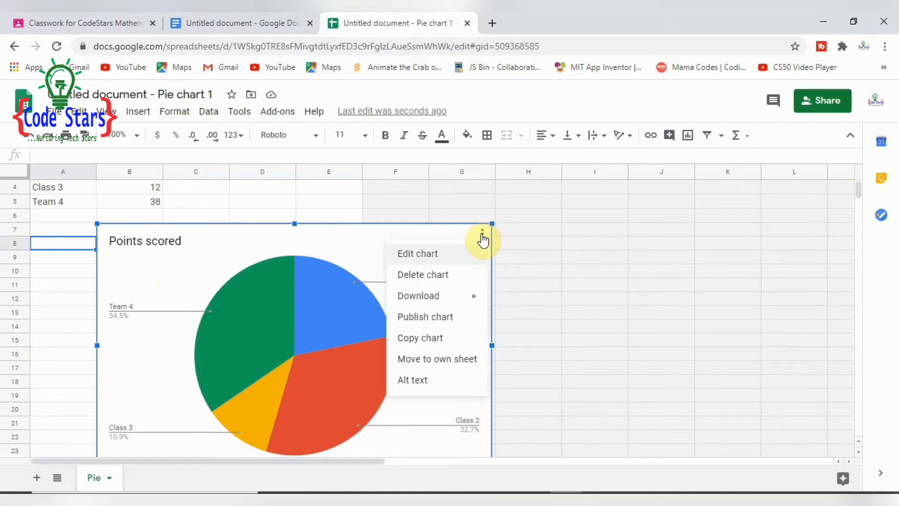
pyautogui.click(430, 255)
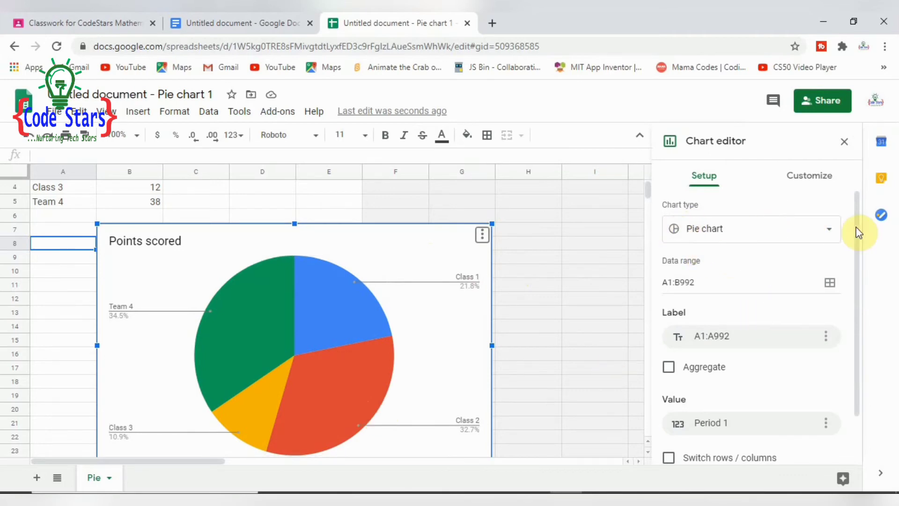
pyautogui.click(833, 237)
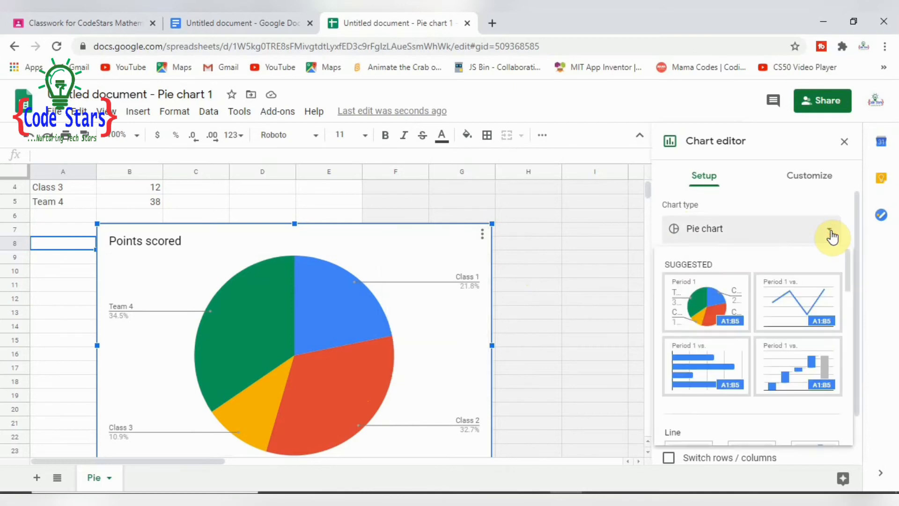
pyautogui.click(702, 314)
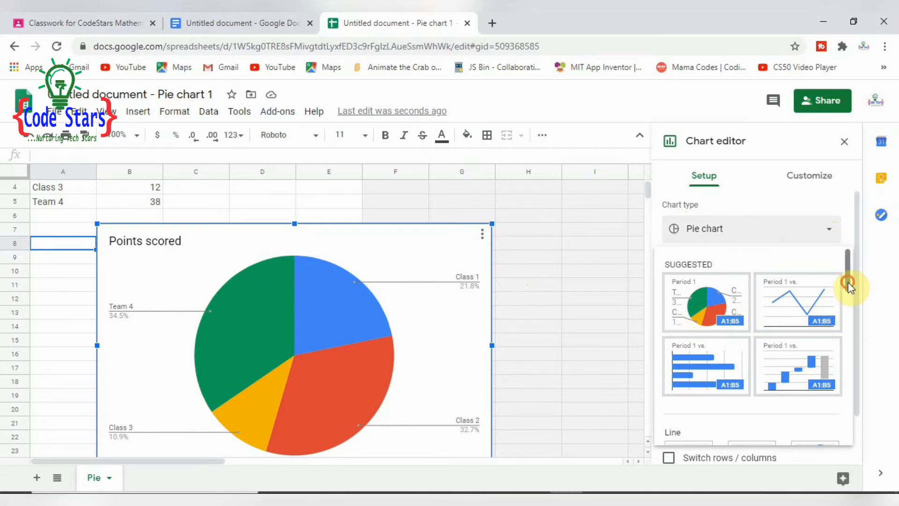
pyautogui.moveTo(847, 282); pyautogui.dragTo(887, 283)
pyautogui.moveTo(850, 280); pyautogui.dragTo(834, 380)
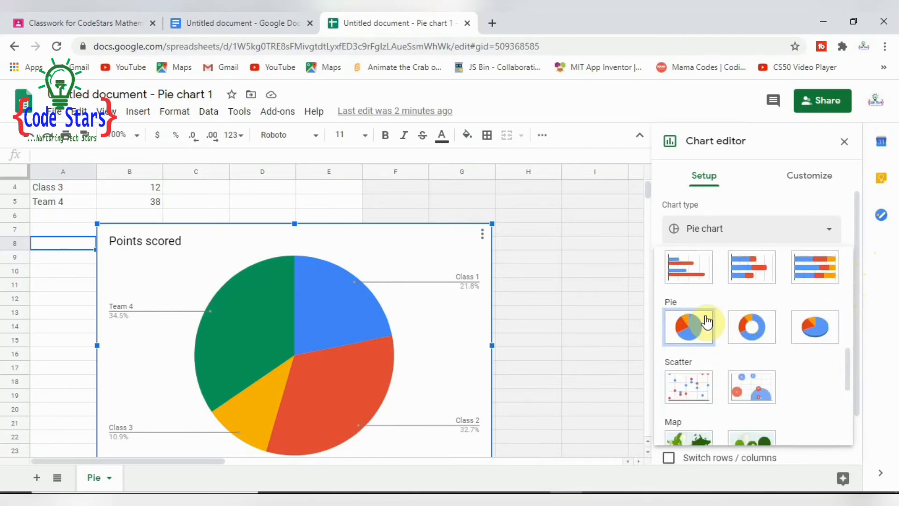
# - Switch the chart to 3D pie, briefly back to flat pie, then to 3D pie again
pyautogui.click(815, 325)
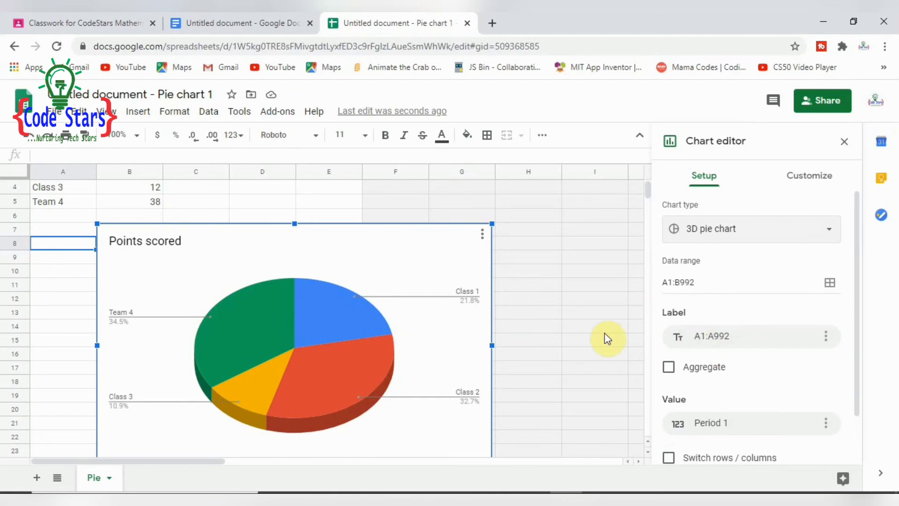
pyautogui.click(830, 234)
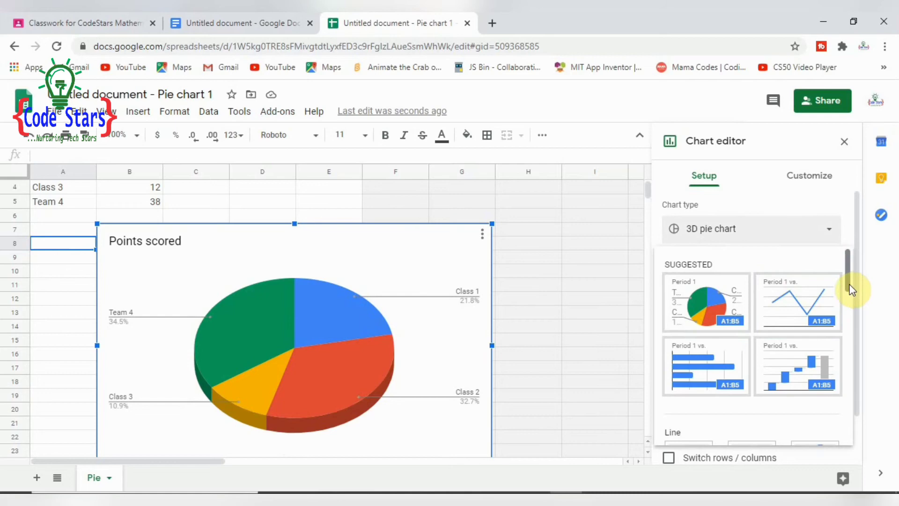
pyautogui.moveTo(849, 285); pyautogui.dragTo(847, 389)
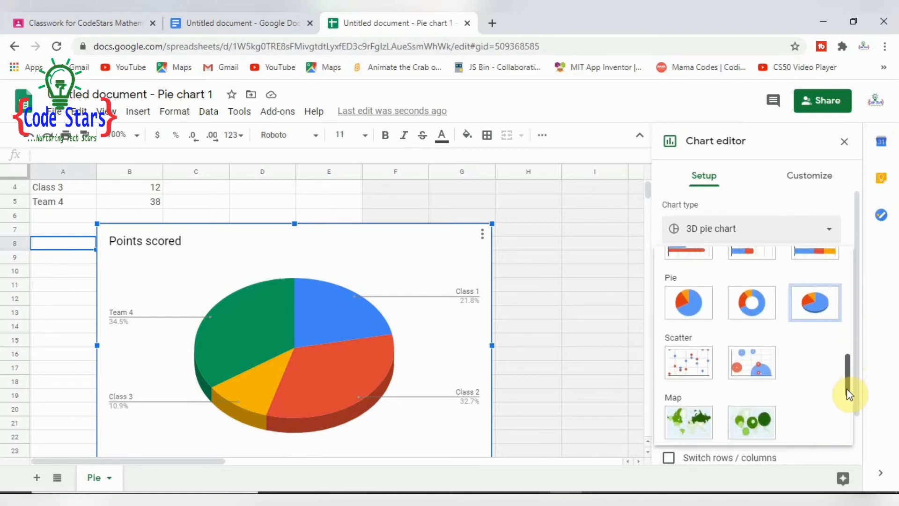
pyautogui.click(694, 301)
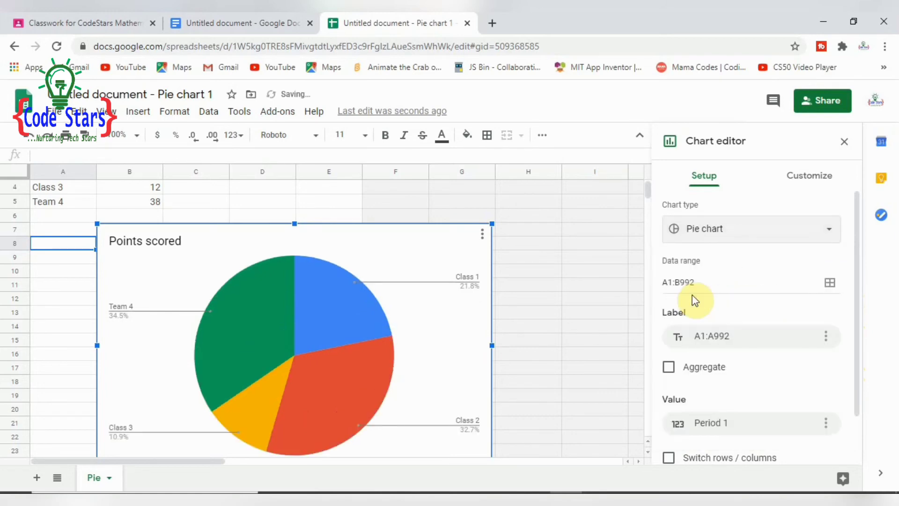
pyautogui.click(828, 237)
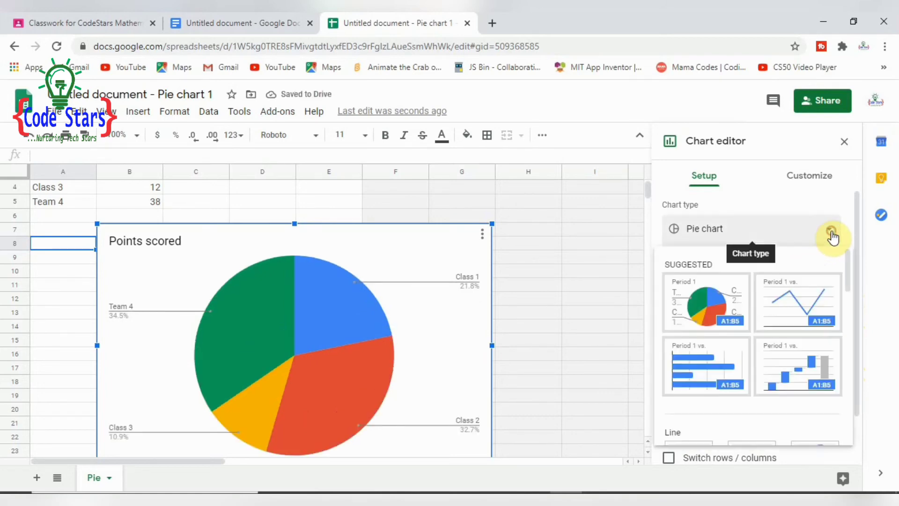
pyautogui.moveTo(848, 269); pyautogui.dragTo(847, 362)
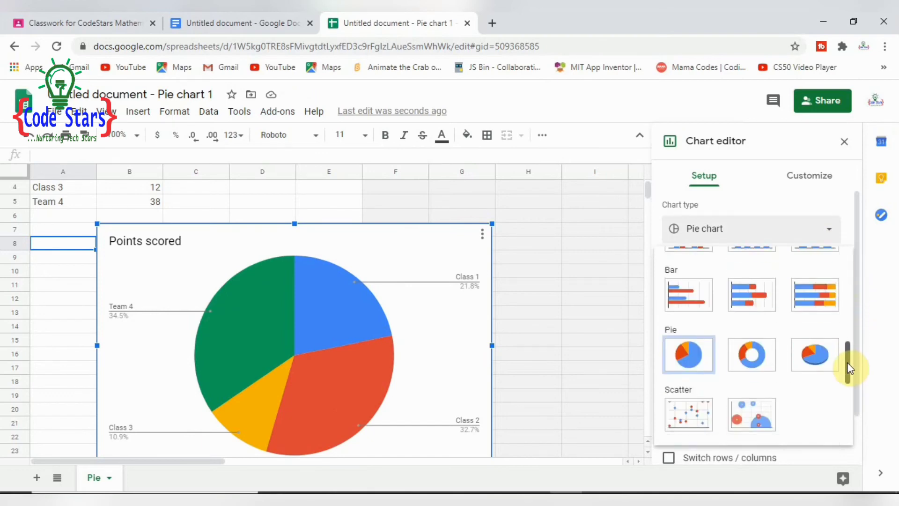
pyautogui.click(824, 356)
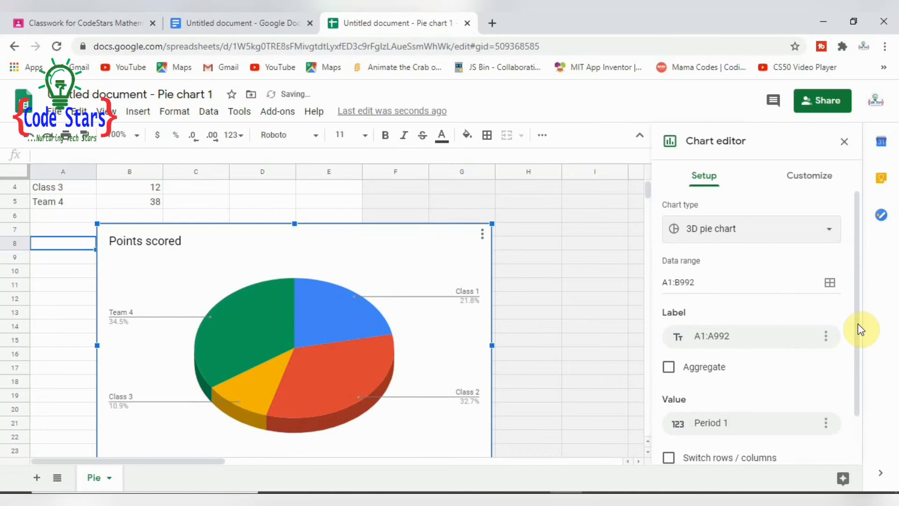
pyautogui.moveTo(859, 276); pyautogui.dragTo(855, 350)
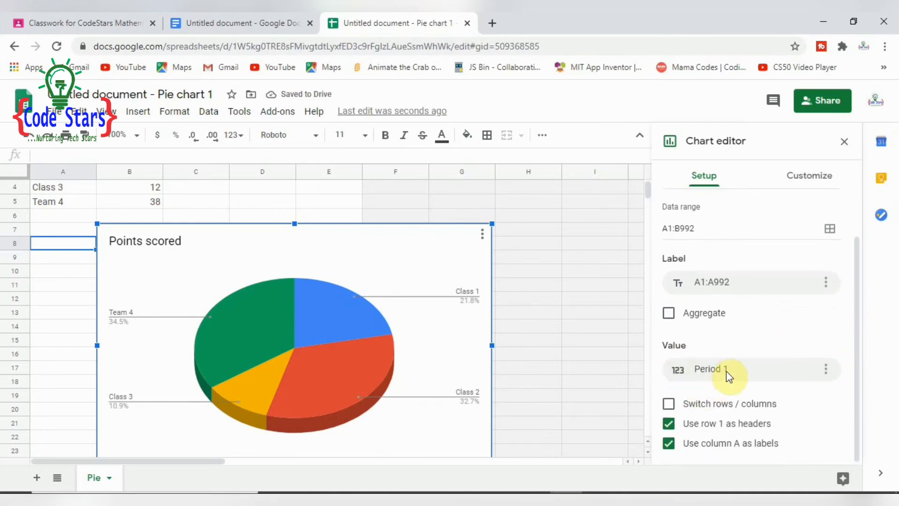
# - Inspect the Value series data range without changing it, then switch to the Customize tab
pyautogui.click(827, 371)
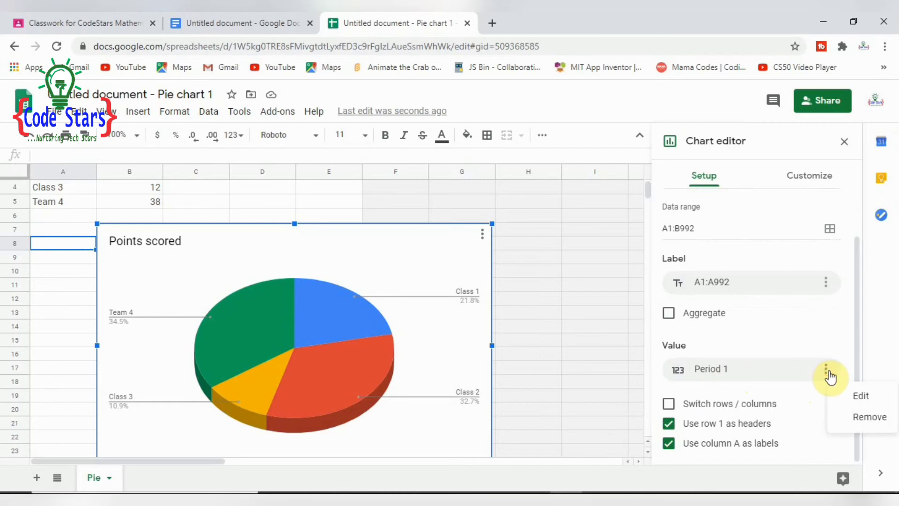
pyautogui.click(863, 399)
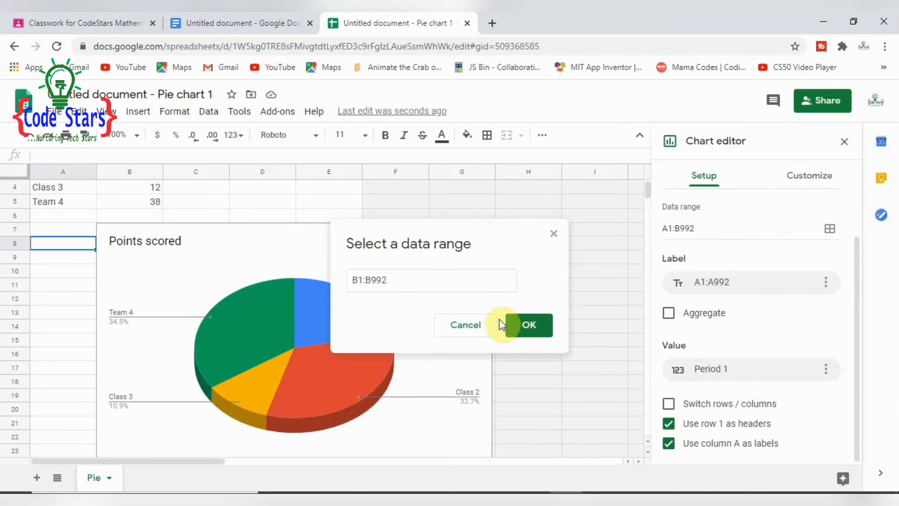
pyautogui.click(554, 235)
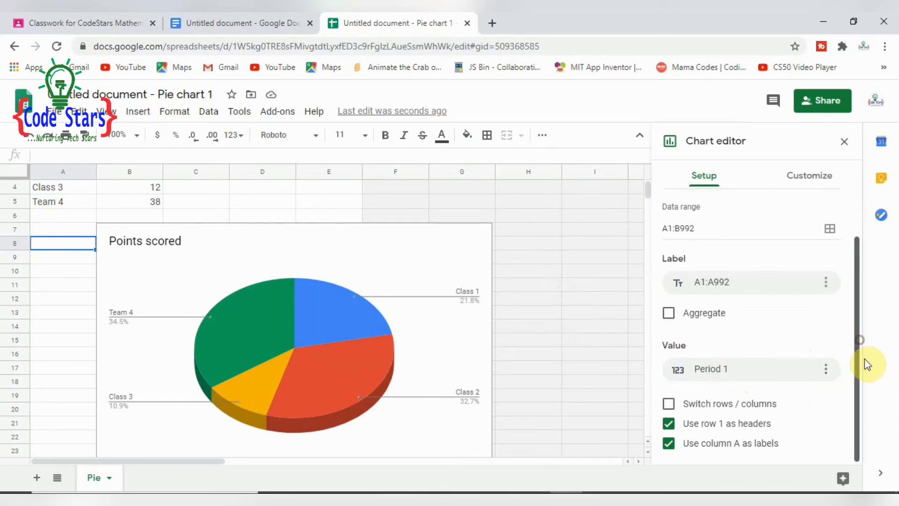
pyautogui.click(831, 369)
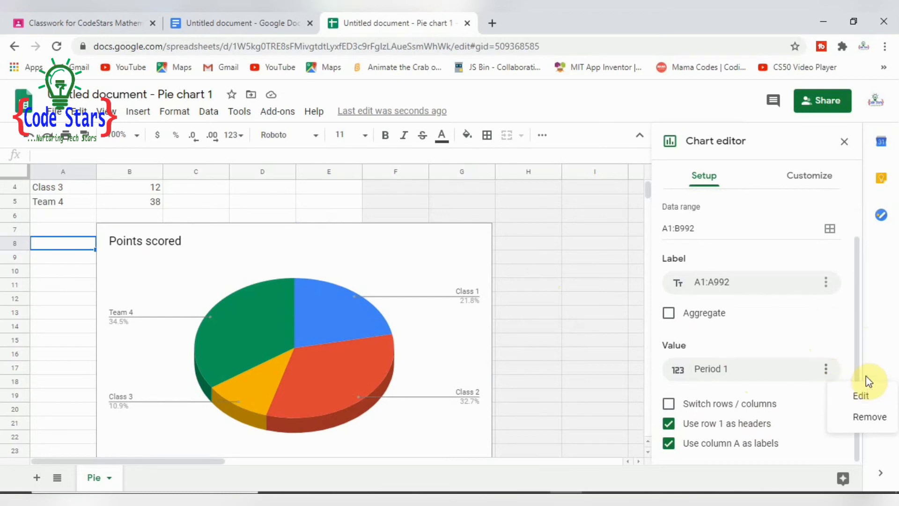
pyautogui.click(855, 364)
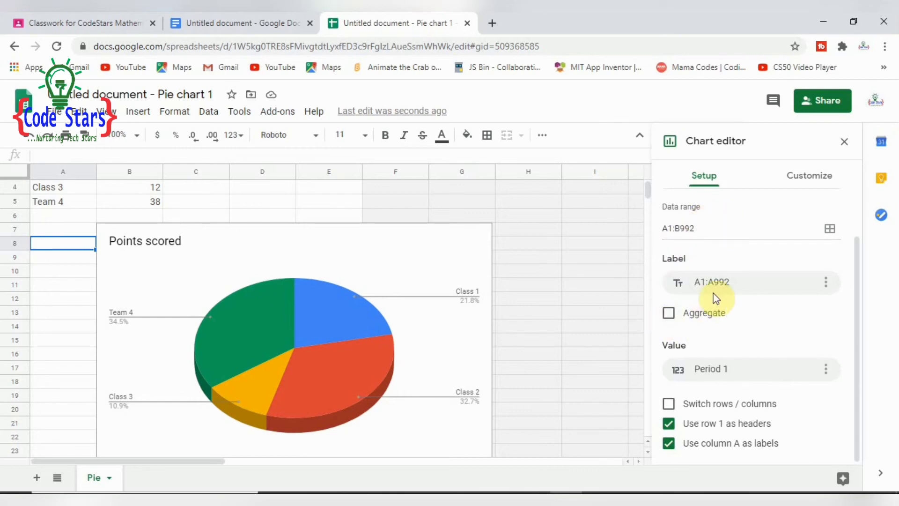
pyautogui.click(823, 175)
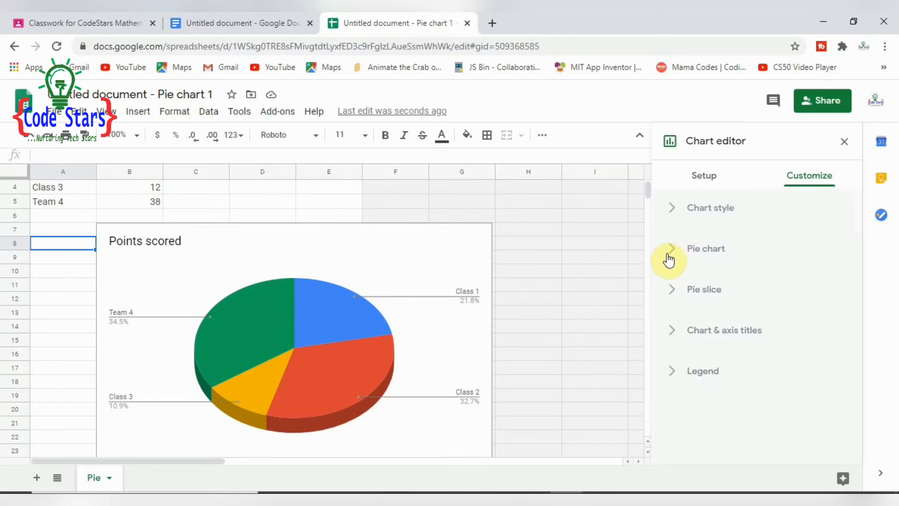
# - Try a purple chart background, revert it to white, view the Pie chart section, and close the editor
pyautogui.click(671, 212)
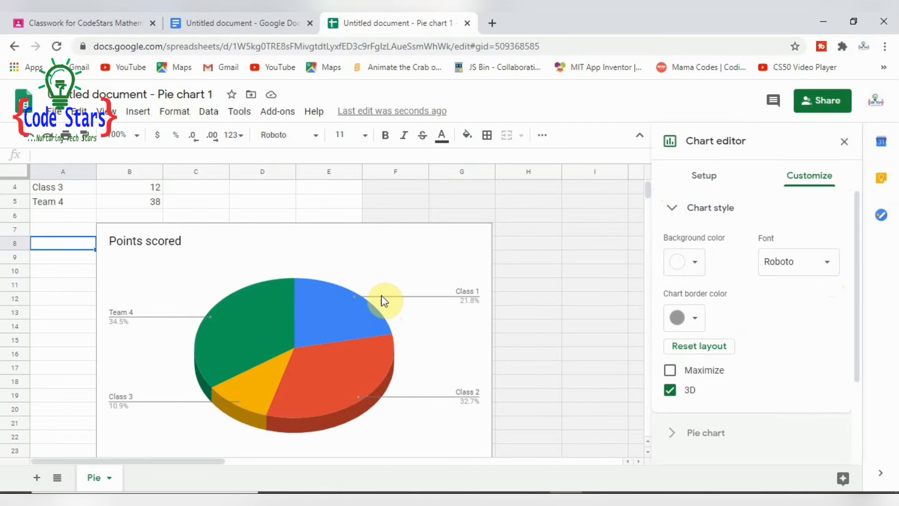
pyautogui.click(696, 266)
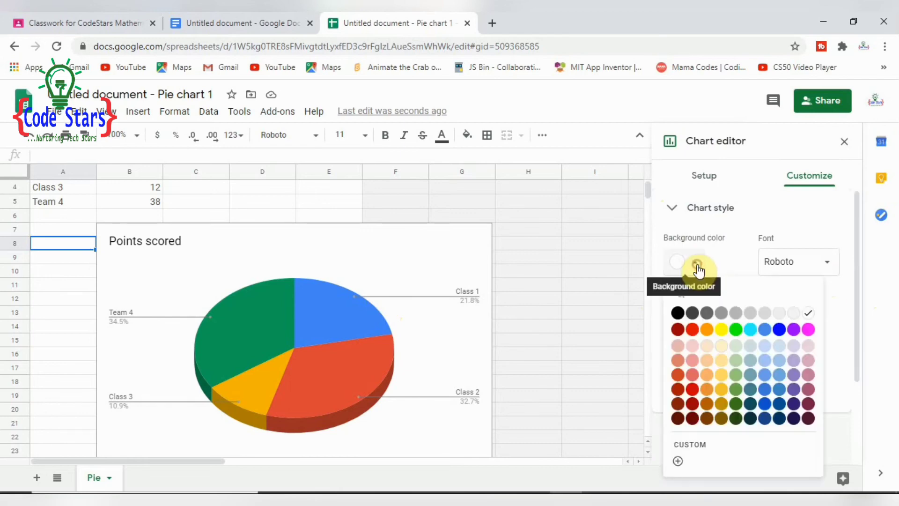
pyautogui.click(793, 330)
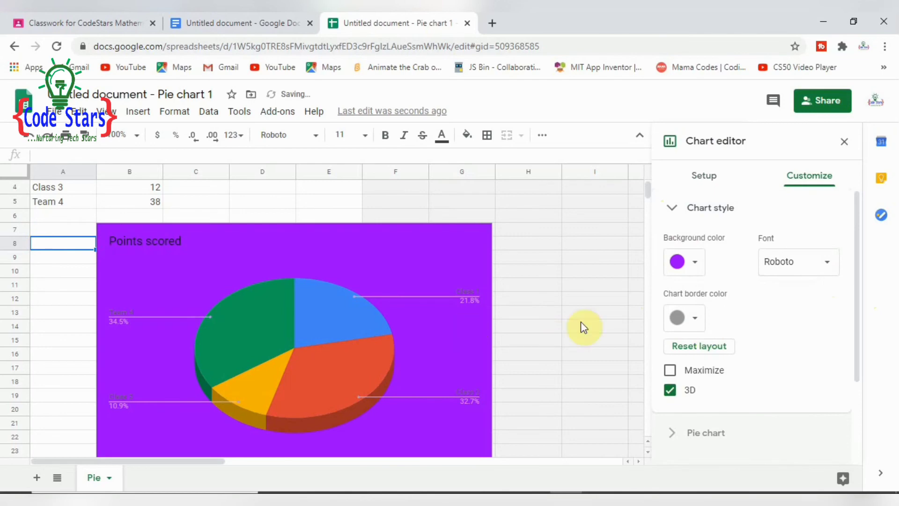
pyautogui.click(701, 270)
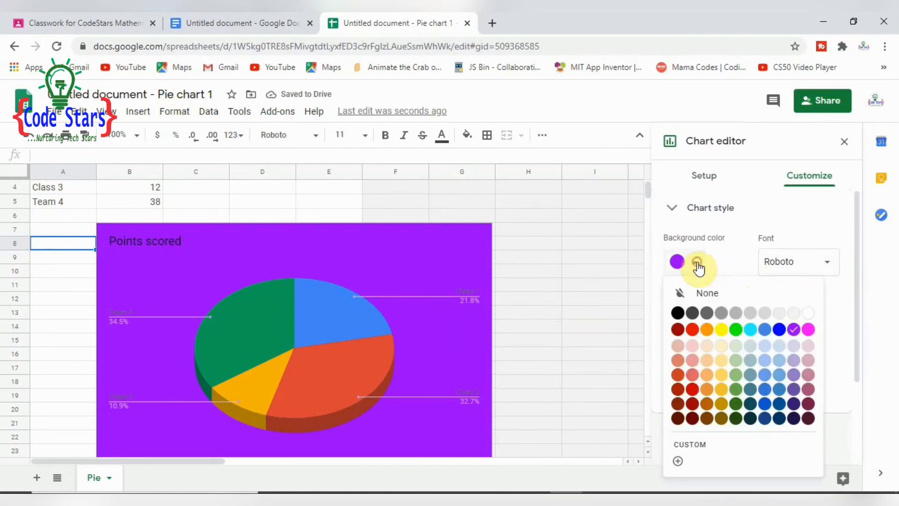
pyautogui.click(805, 313)
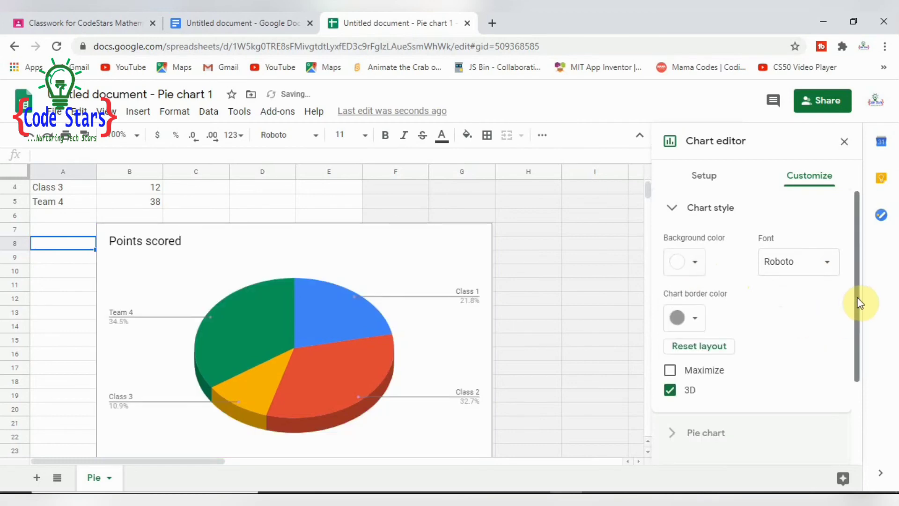
pyautogui.scroll(-1, 847, 311)
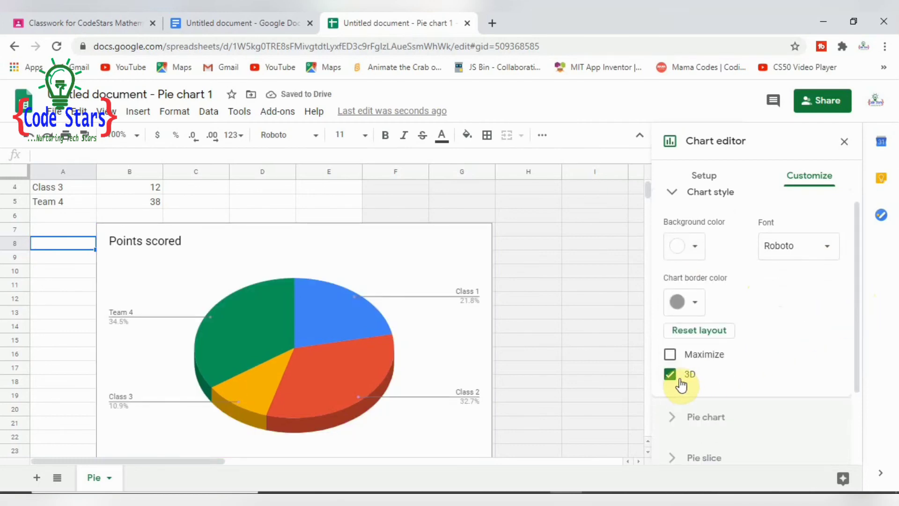
pyautogui.click(672, 416)
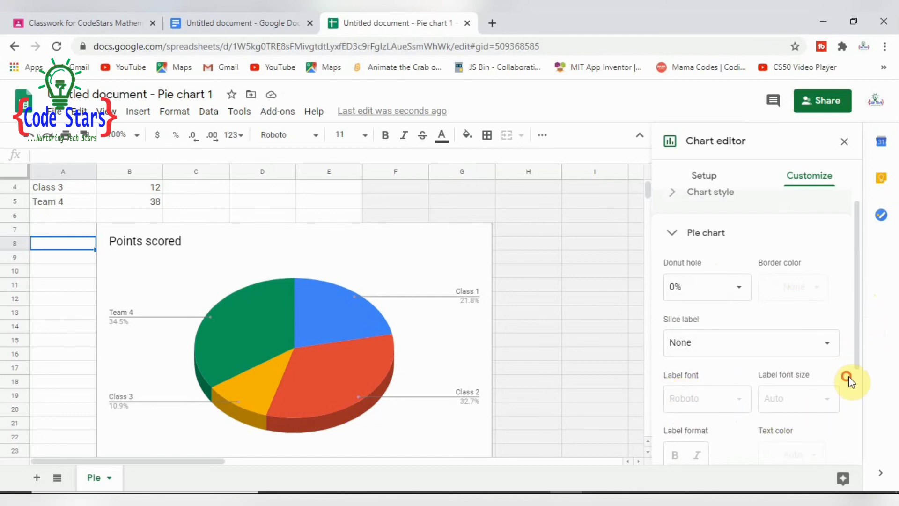
pyautogui.click(846, 145)
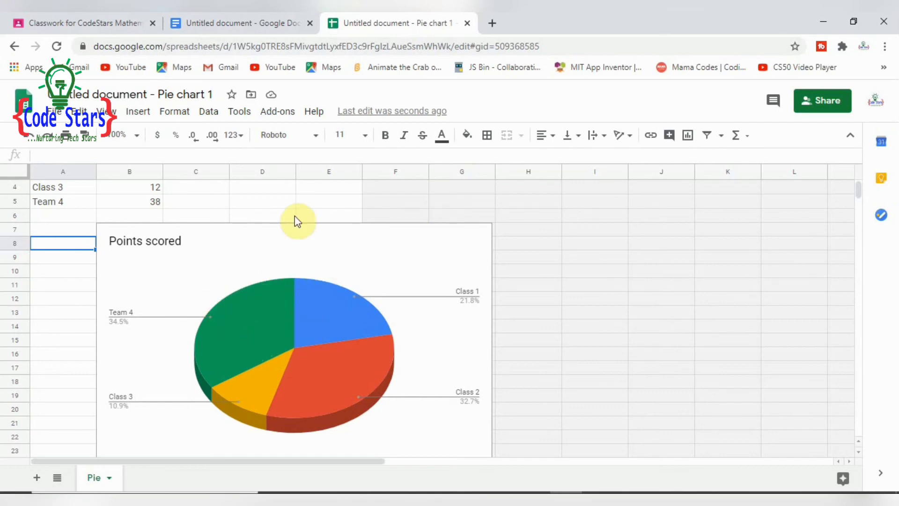
pyautogui.click(274, 23)
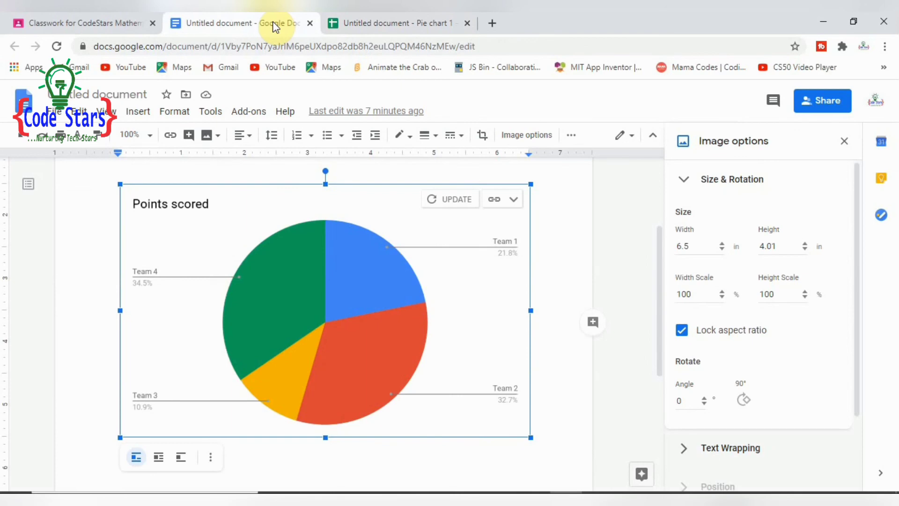
pyautogui.click(365, 23)
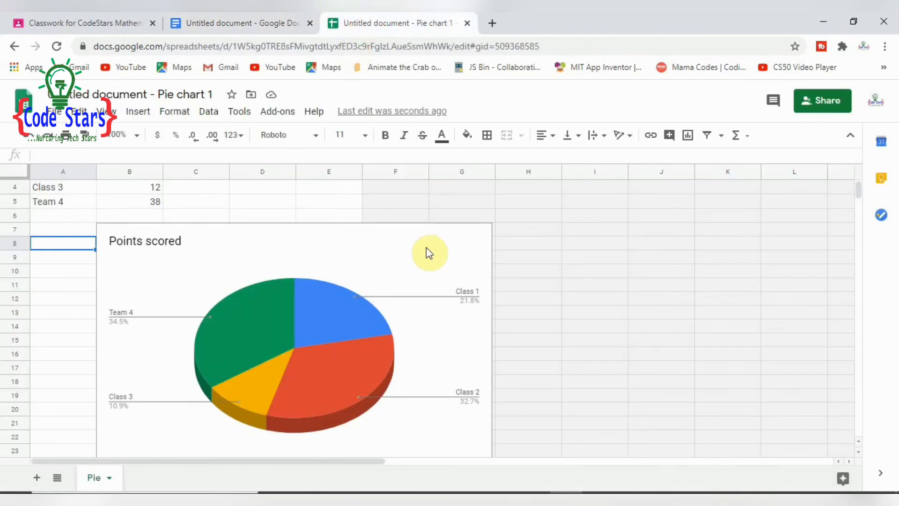
# - Select the 3D 'Points scored' pie chart in Sheets and review its three-dot menu options
pyautogui.click(226, 293)
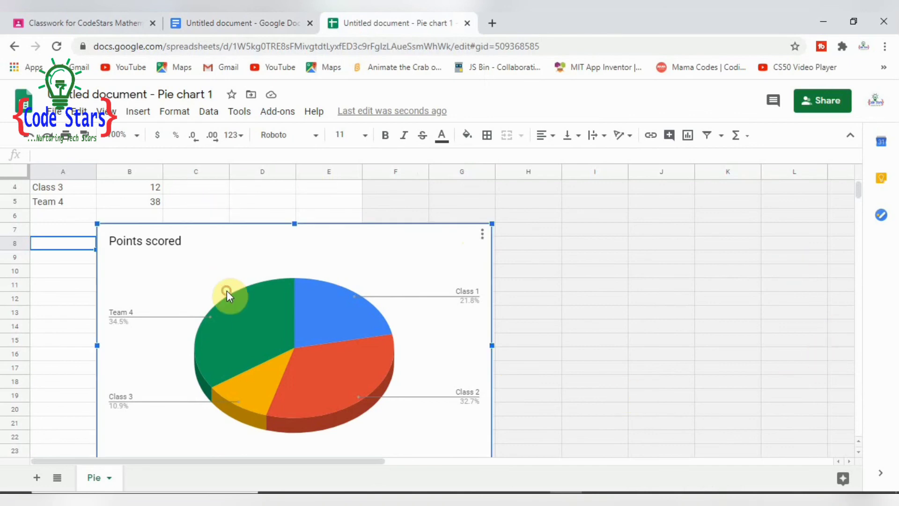
pyautogui.click(482, 234)
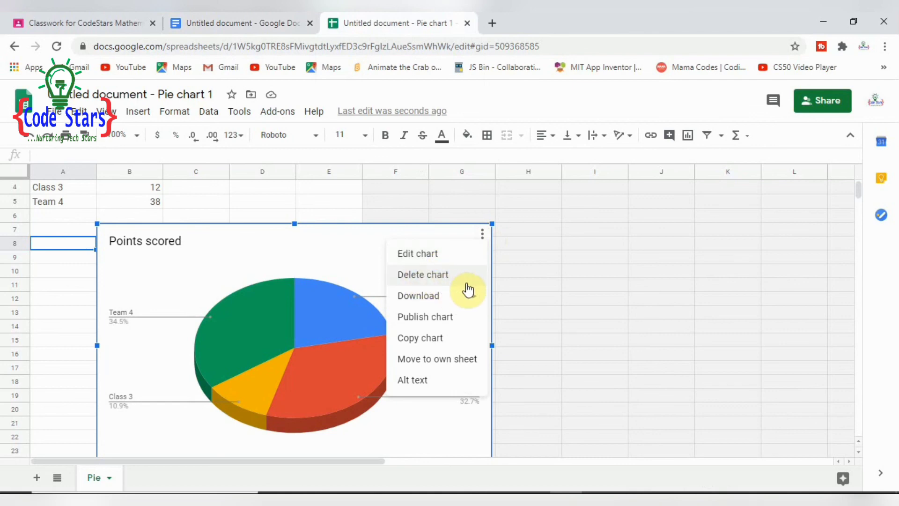
pyautogui.moveTo(430, 306)
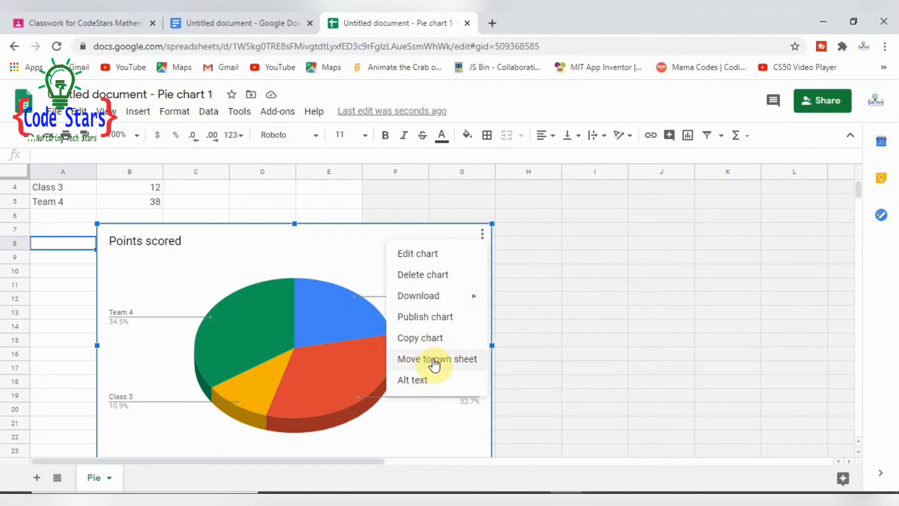
pyautogui.moveTo(328, 359)
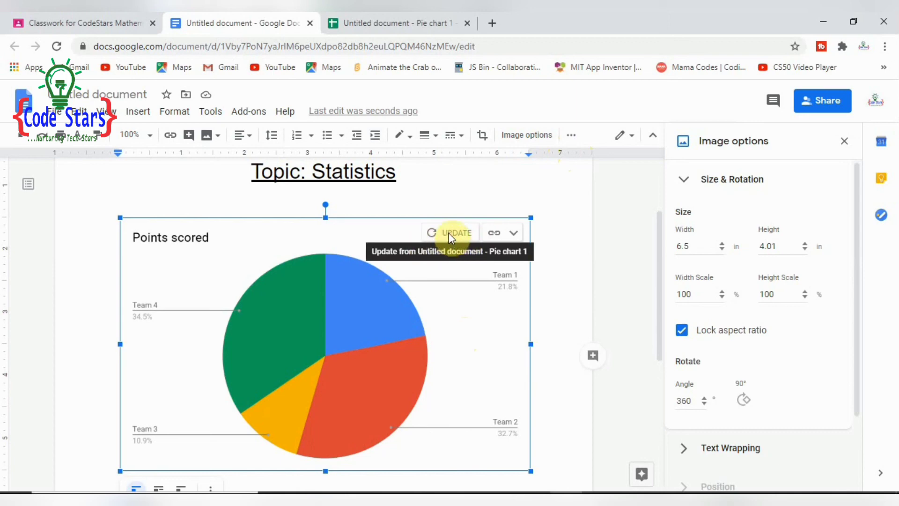
# - Update the embedded 'Points scored' chart from its linked spreadsheet
pyautogui.click(450, 236)
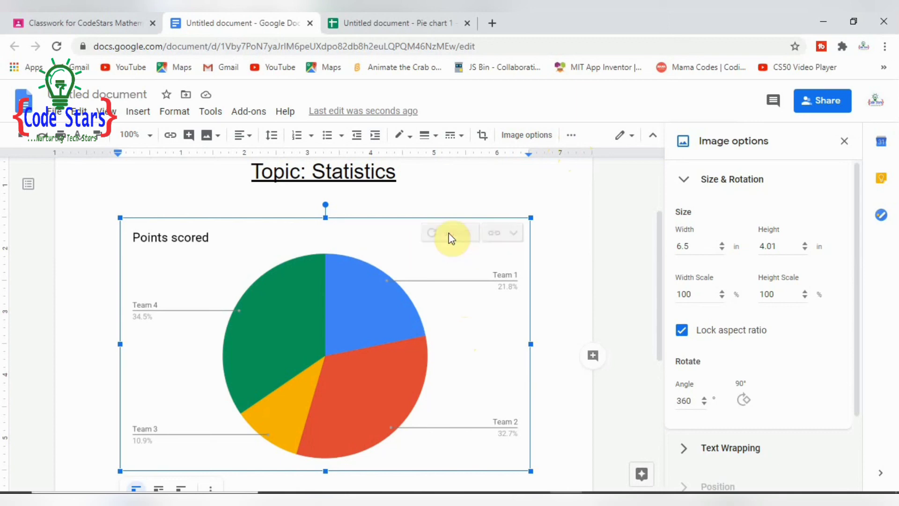